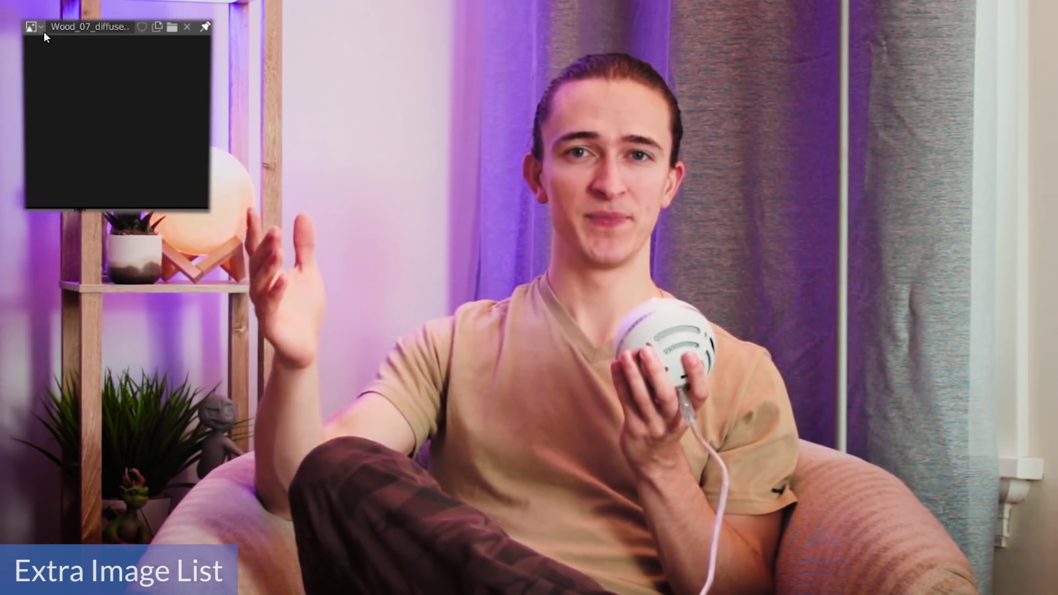
Show the sidebar's Extra Image List as a plain list instead of thumbnails.
click(43, 30)
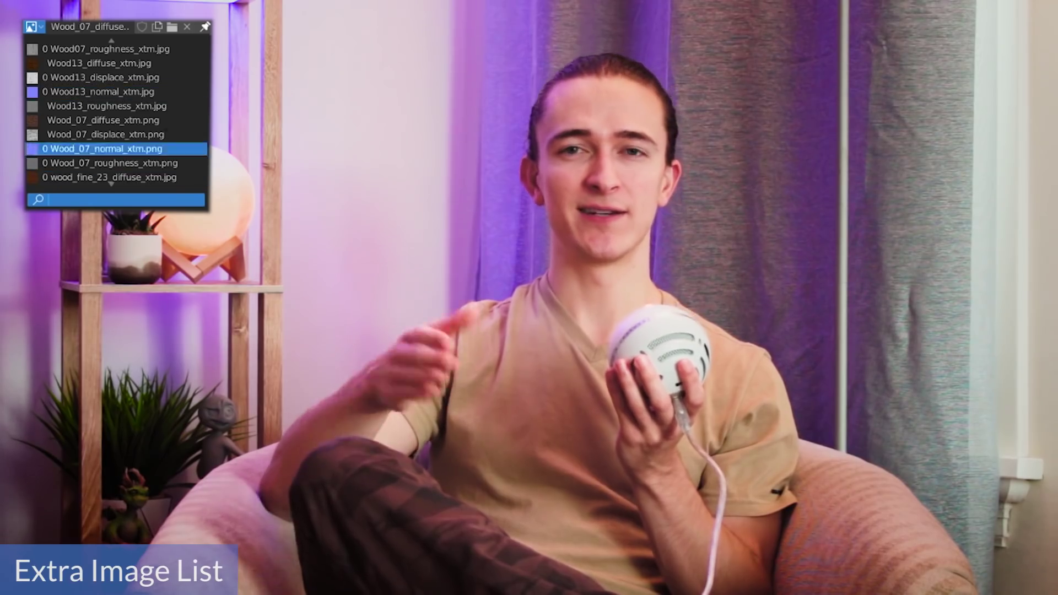
scroll(116, 113, up, 10)
scroll(165, 64, up, 15)
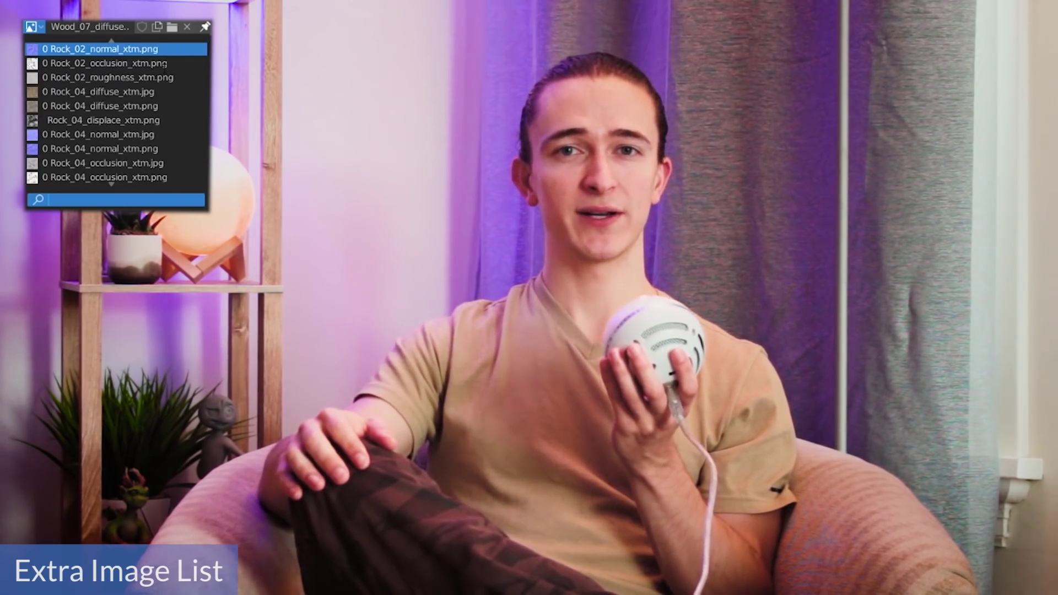
scroll(165, 64, up, 15)
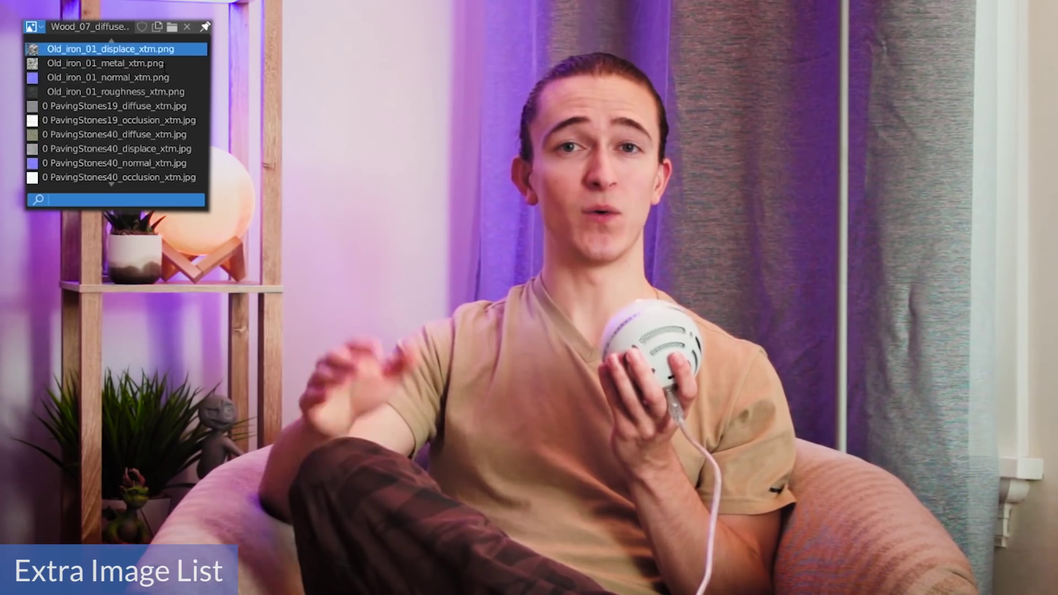
scroll(116, 113, up, 15)
scroll(115, 113, up, 3)
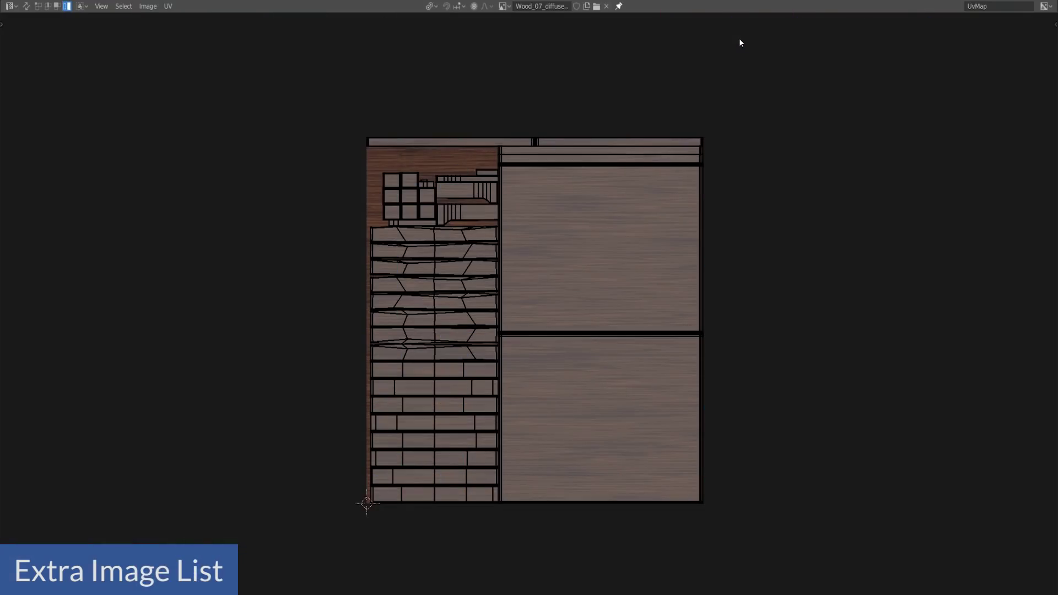
key(n)
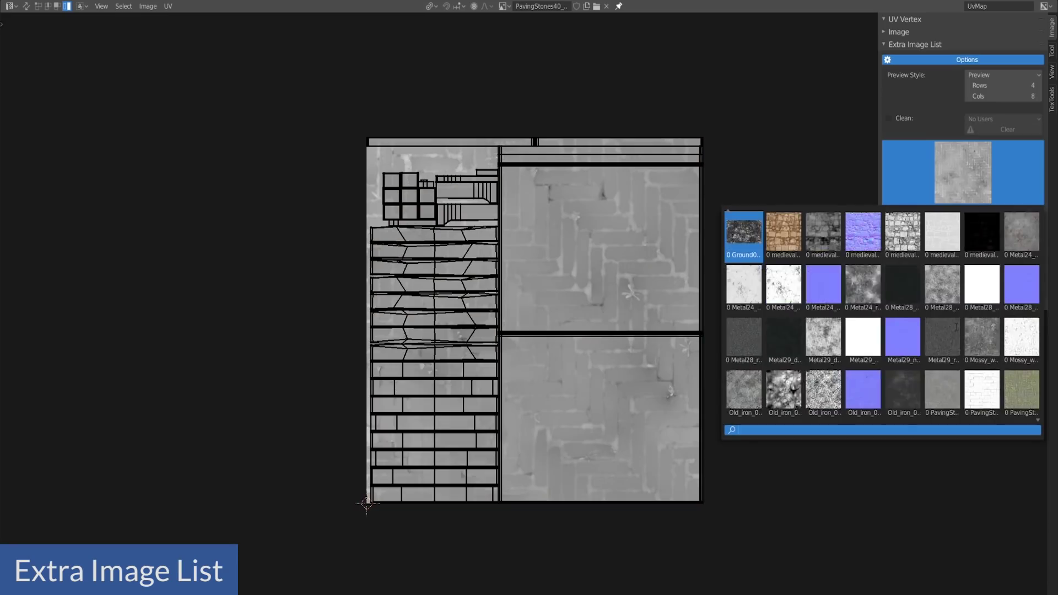
scroll(957, 326, up, 6)
scroll(956, 326, up, 5)
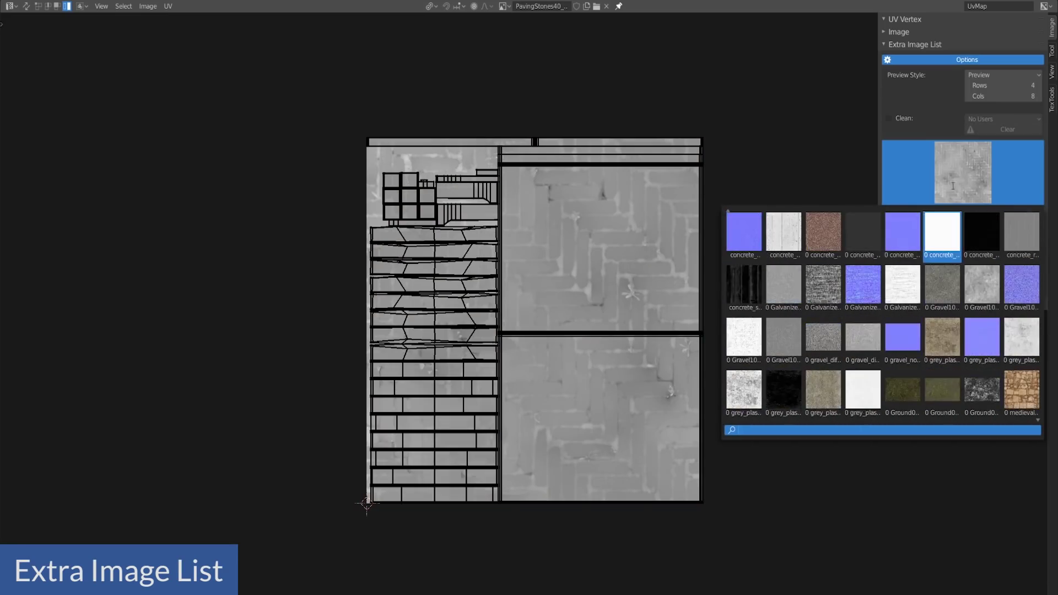
click(986, 75)
click(984, 94)
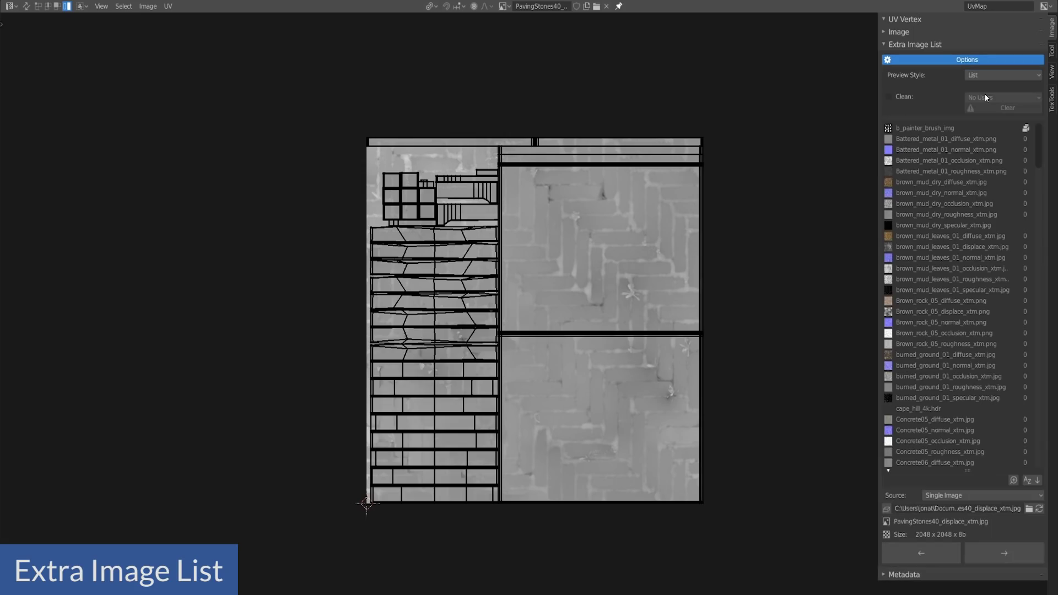
Clear all images with no users from the Extra Image List.
click(888, 97)
click(1000, 97)
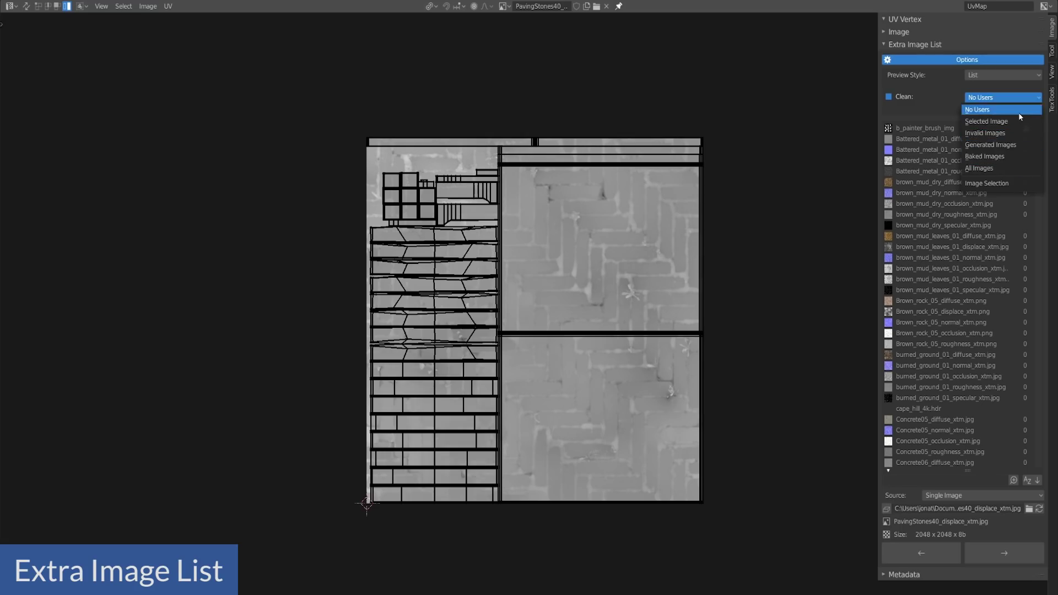
click(1018, 112)
click(1014, 107)
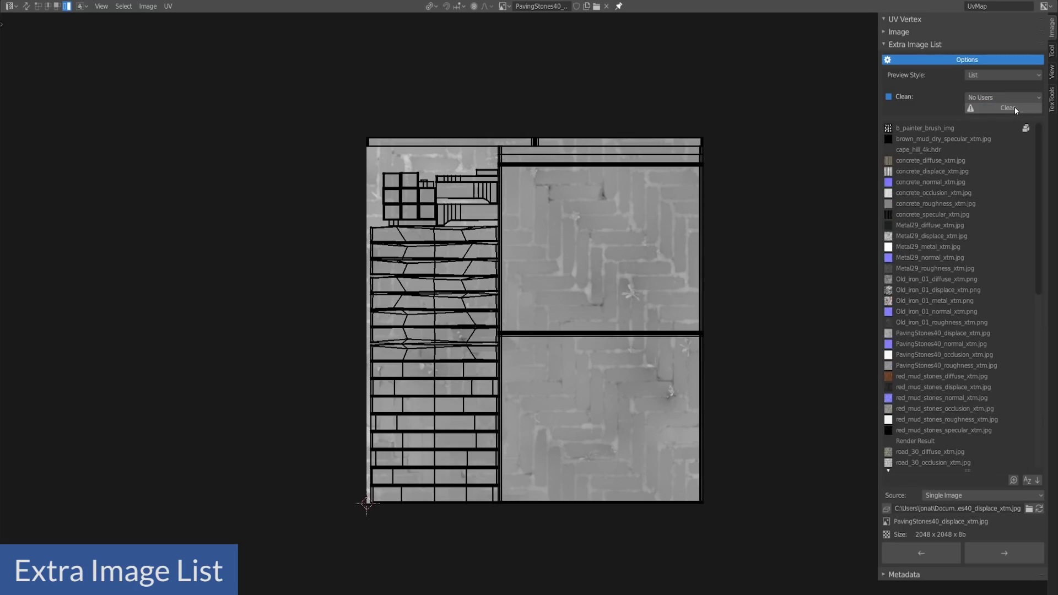
Display the concrete_diffuse_xtm.jpg texture in the UV editor.
scroll(1004, 231, down, 5)
scroll(1003, 230, up, 5)
click(949, 162)
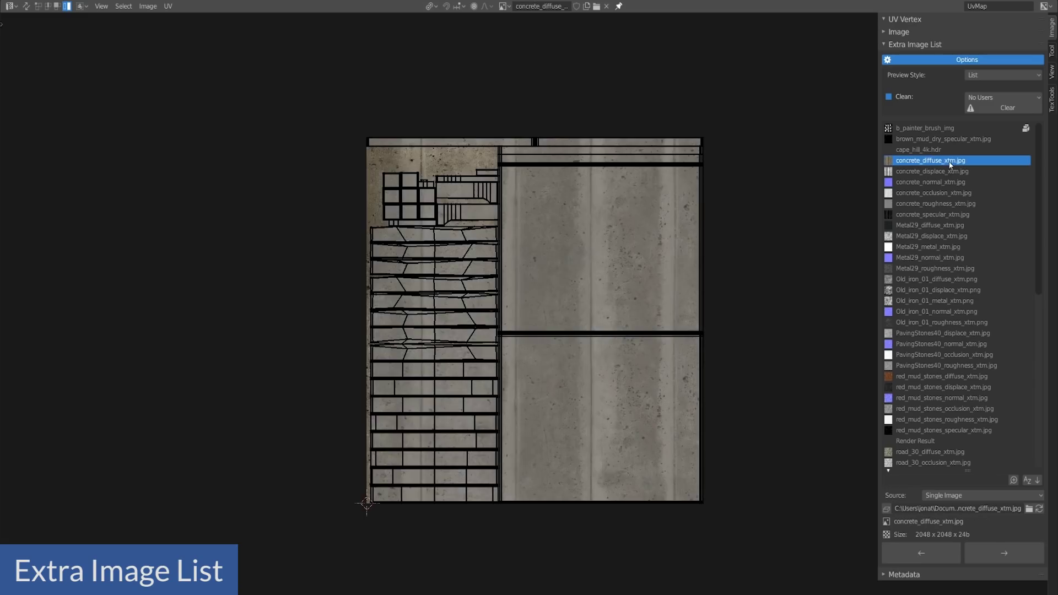
click(149, 7)
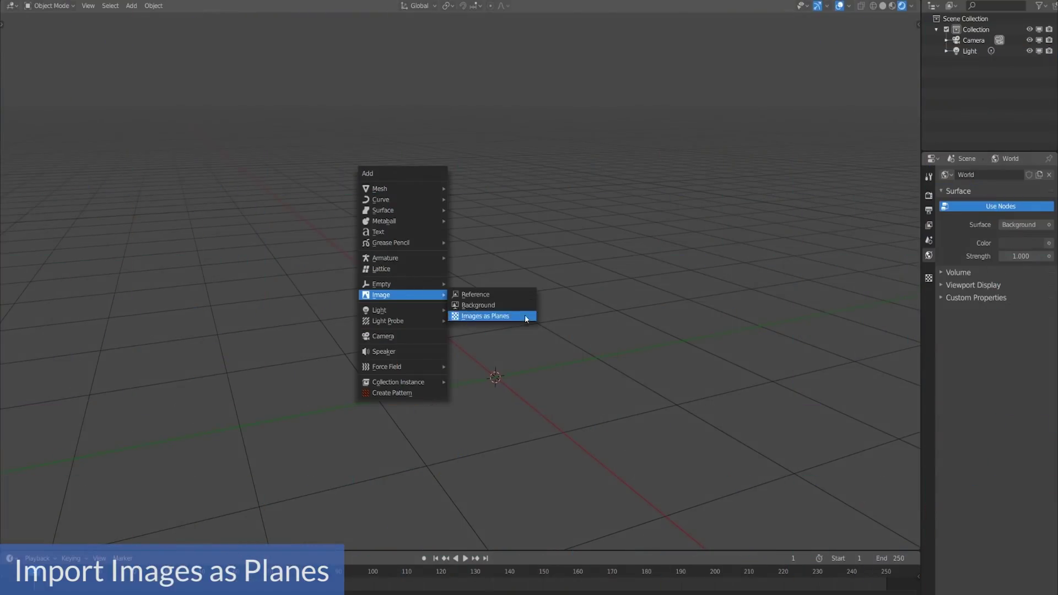
Choose Leaves evergreen.png as an image plane with straight alpha and a Principled material.
click(524, 317)
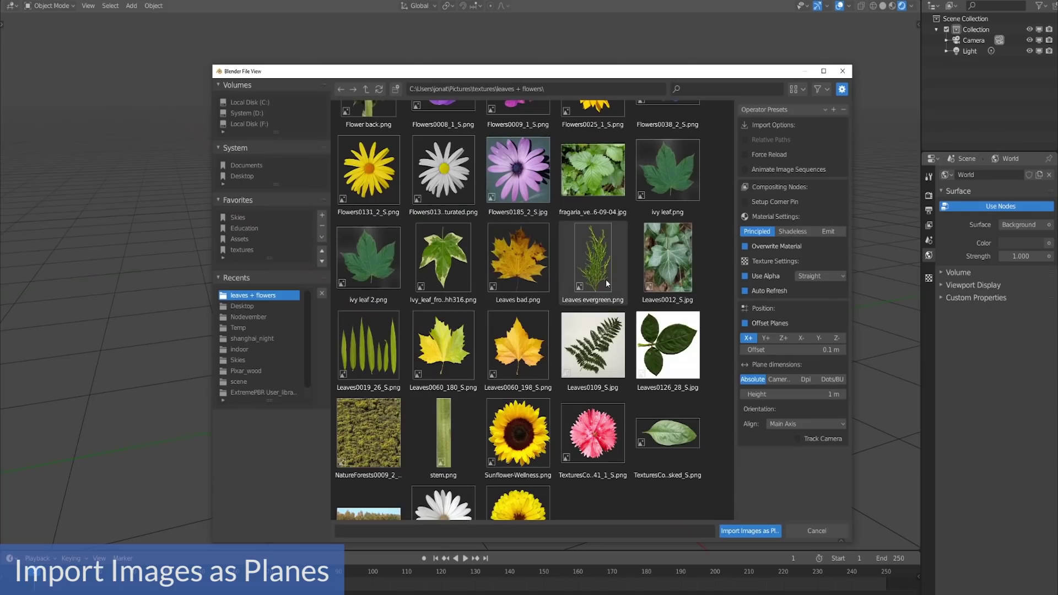
click(606, 281)
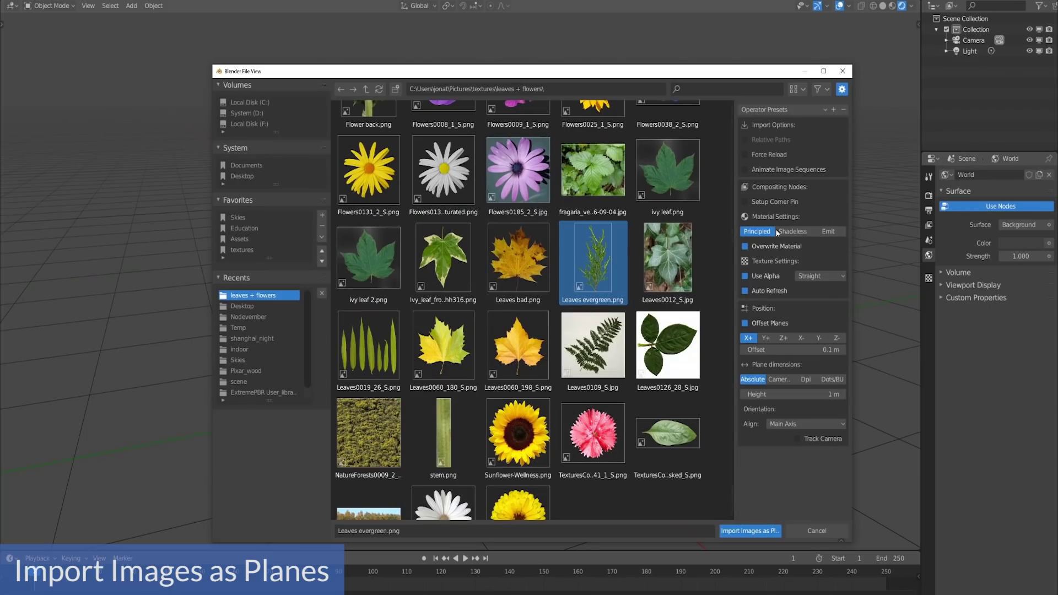
click(815, 276)
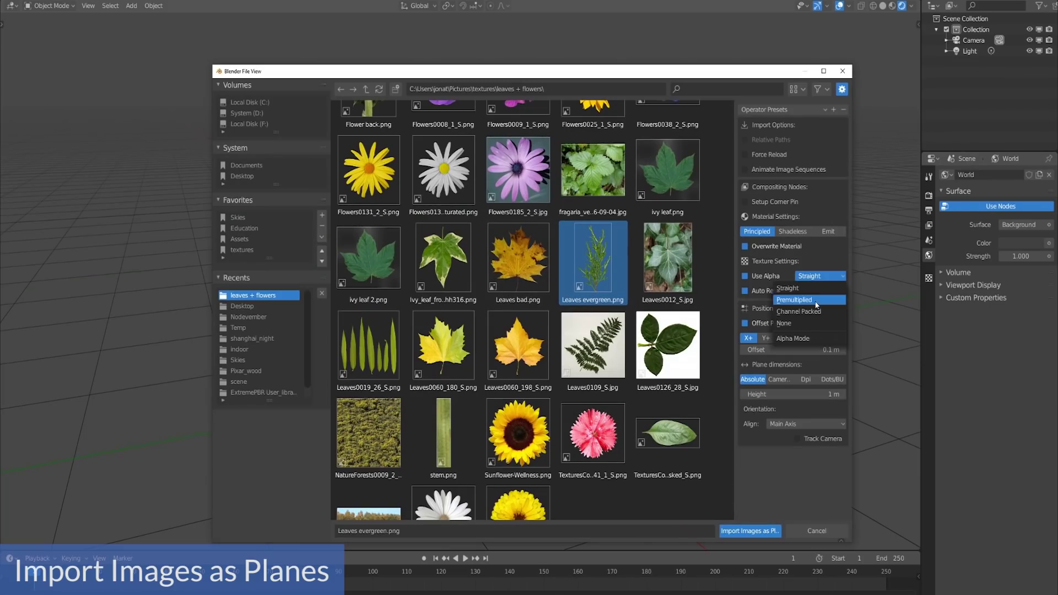
click(819, 289)
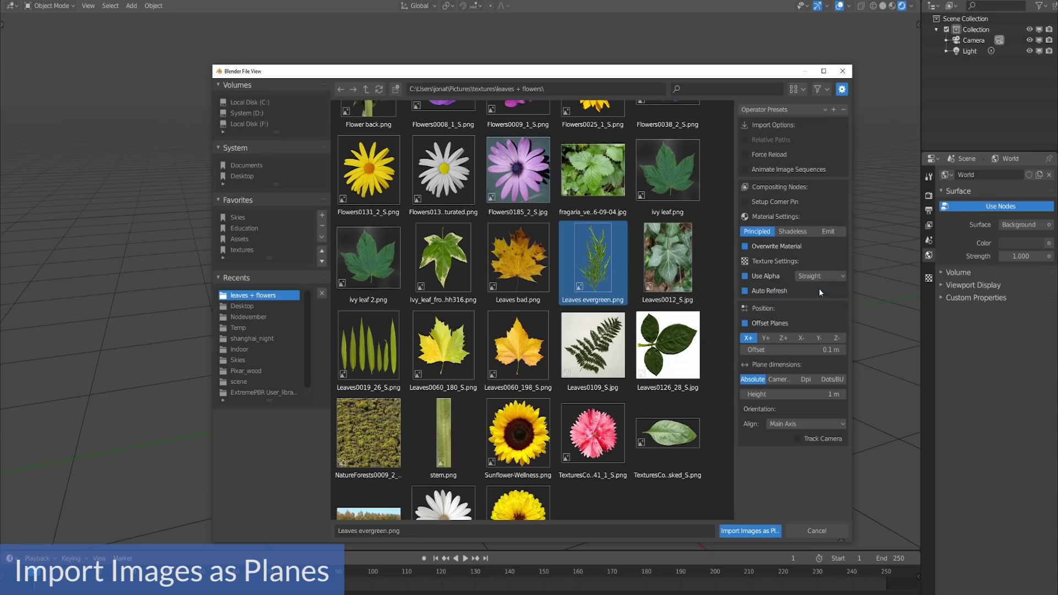
click(802, 234)
click(826, 233)
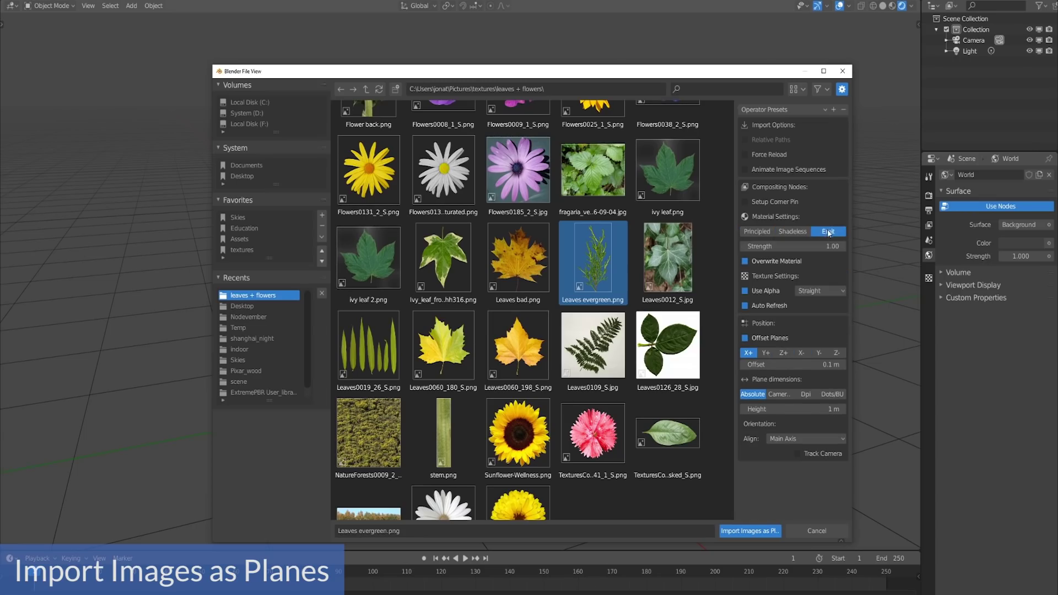
click(762, 233)
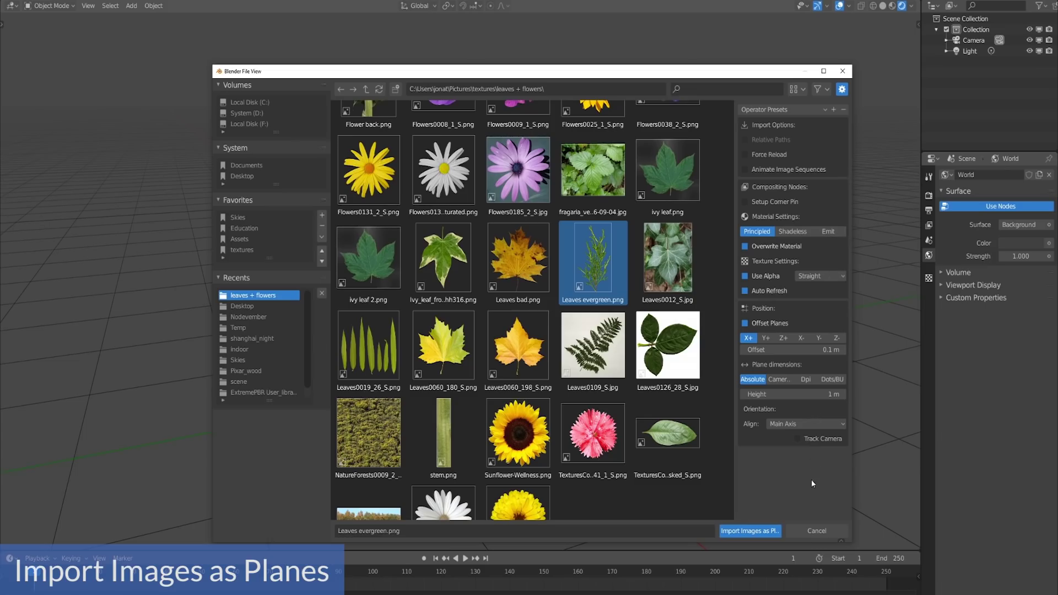
Import the leaf image plane and move it along Z in side view.
click(755, 534)
key(KP_3)
key(g)
key(z)
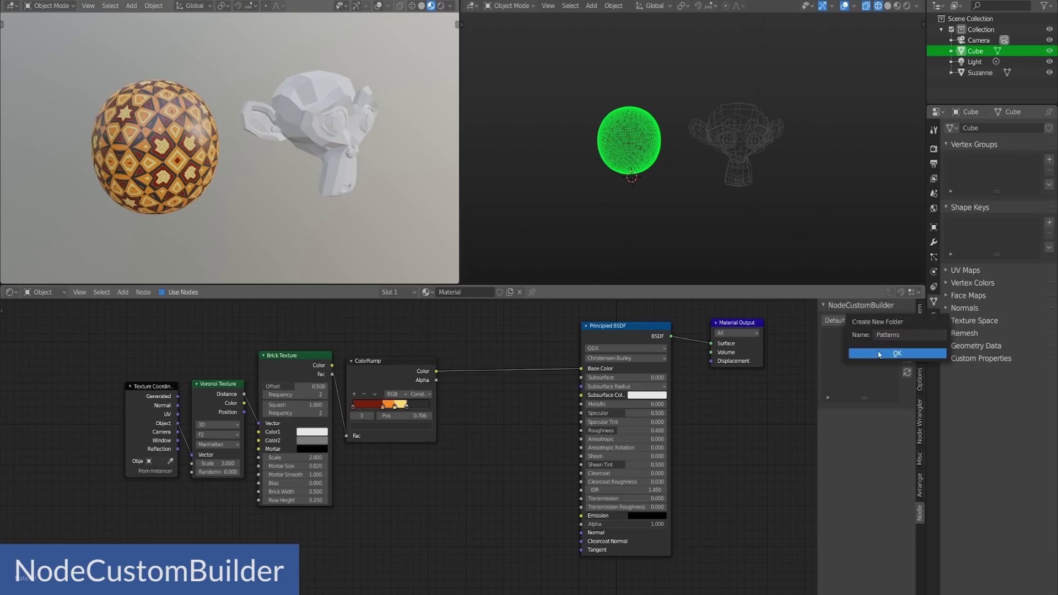
Load the Tile Thing preset onto Suzanne and try pasting the selected nodes.
drag(818, 352, 797, 352)
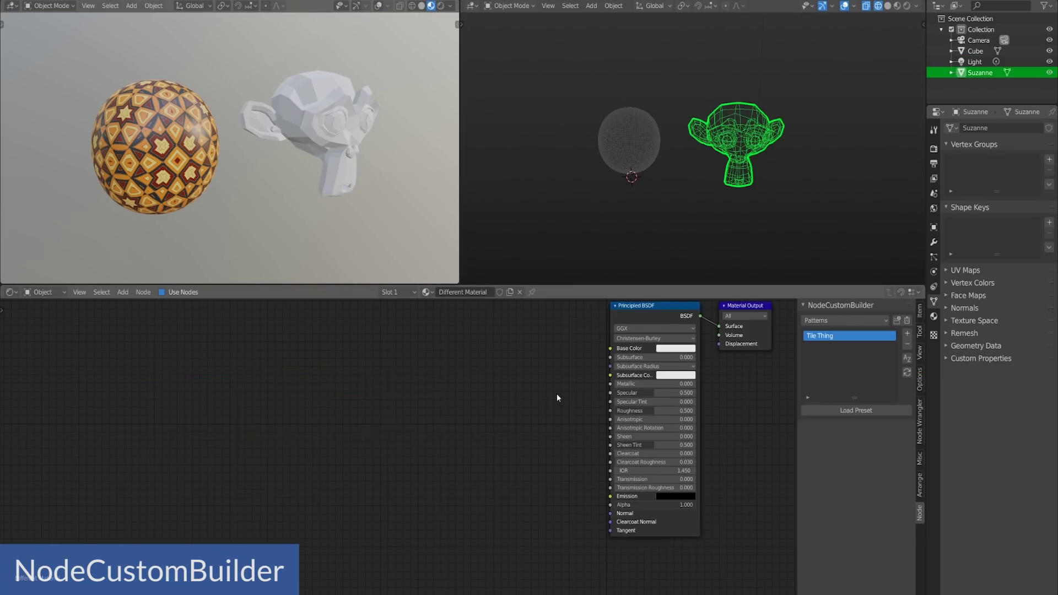
click(856, 410)
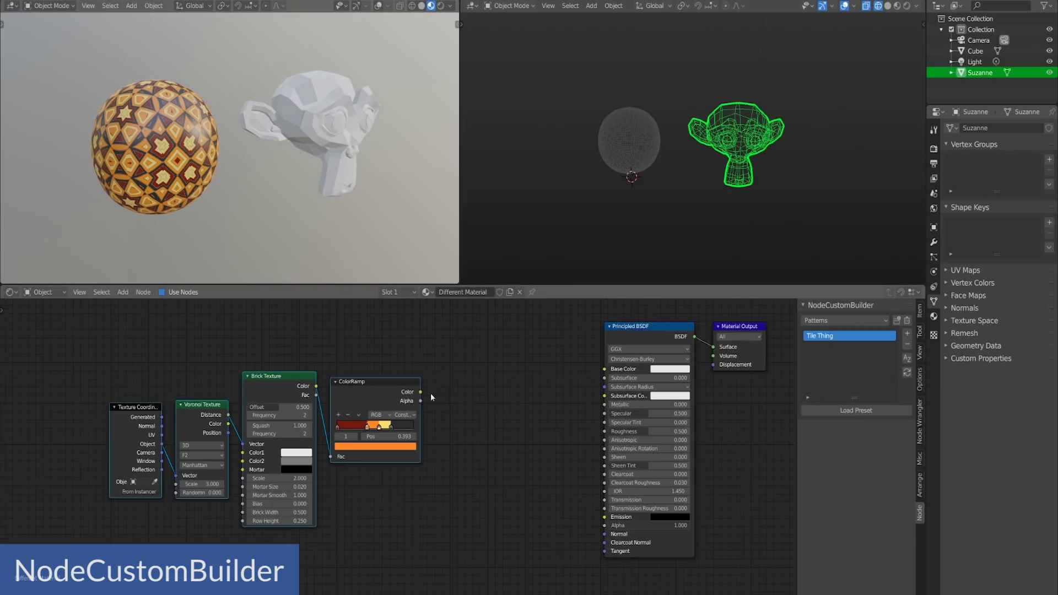
key(a)
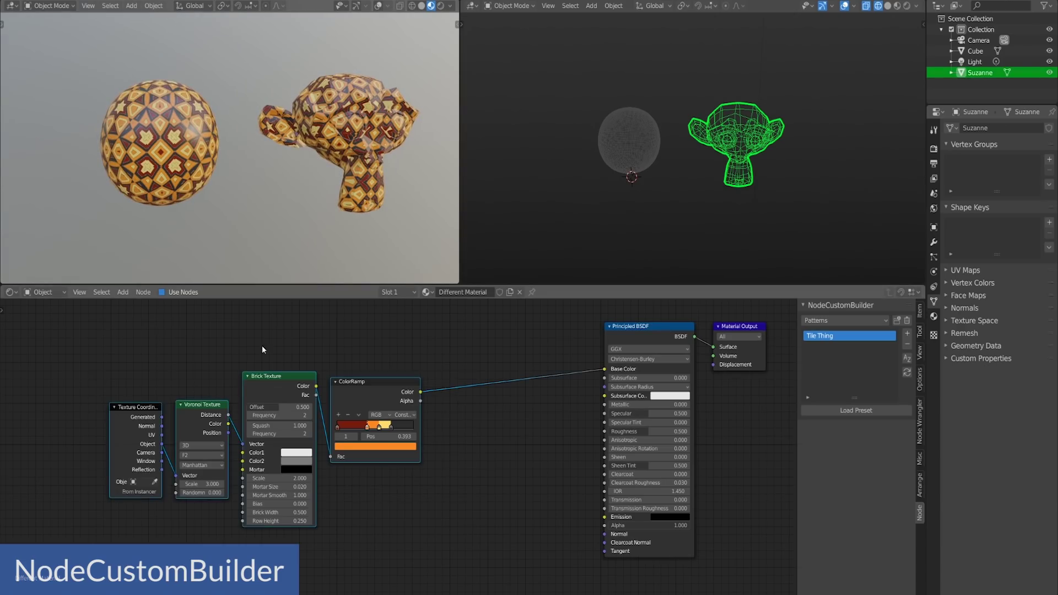
click(143, 292)
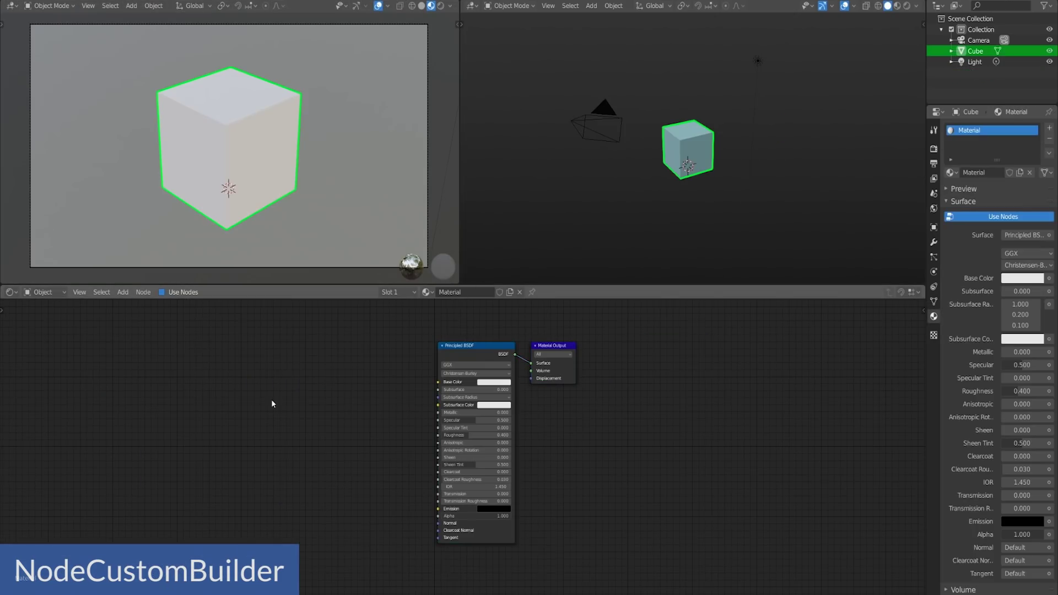
key(ctrl+v)
Load the Patterns > Tile Thing preset into the cube's material.
key(n)
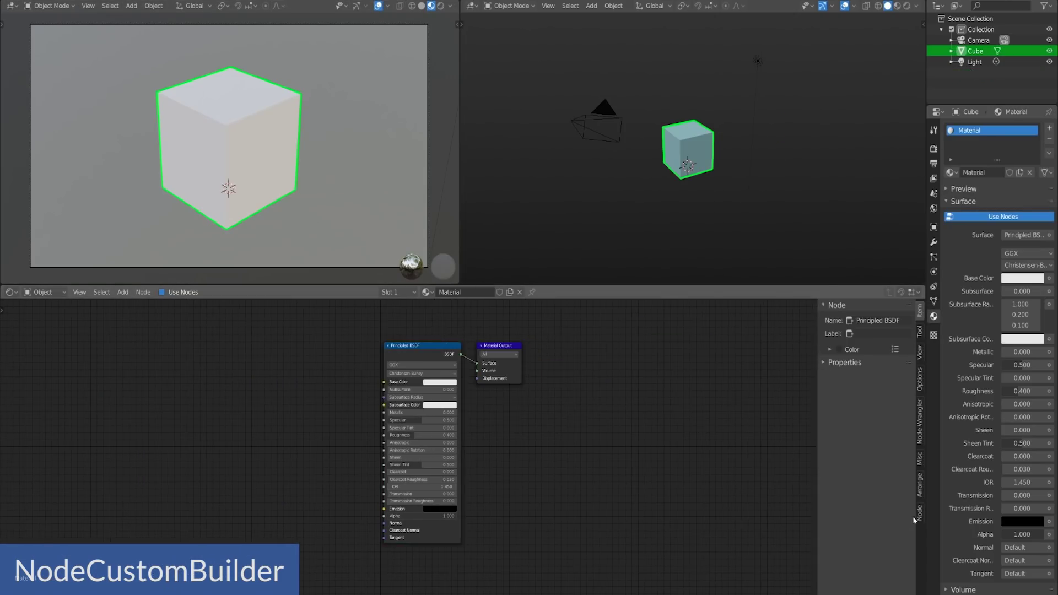
click(844, 320)
click(843, 342)
click(866, 411)
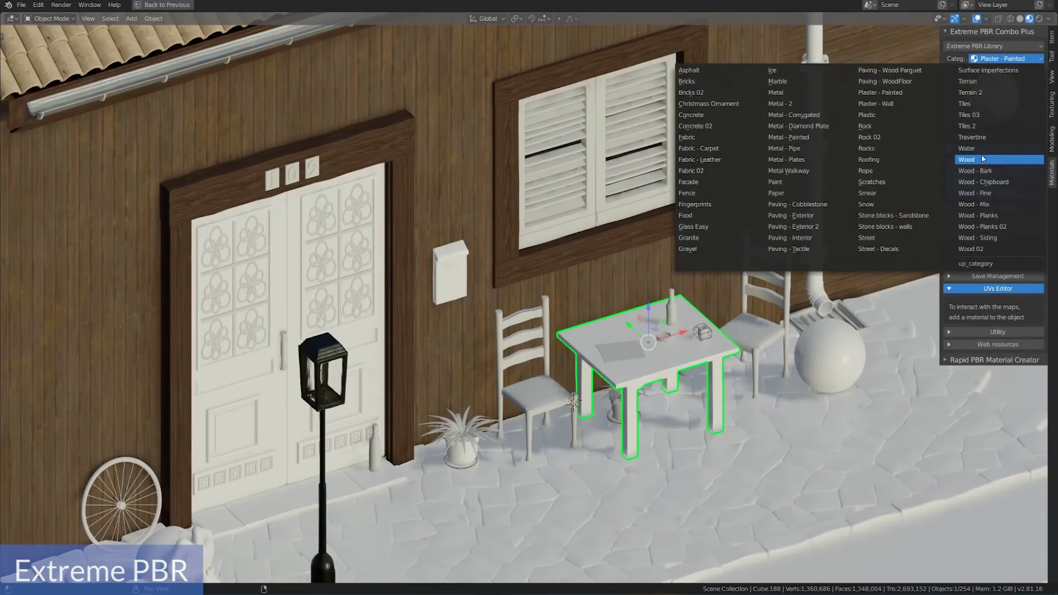
Apply the Wood06 wood material to the table and start editing its UVs.
click(992, 99)
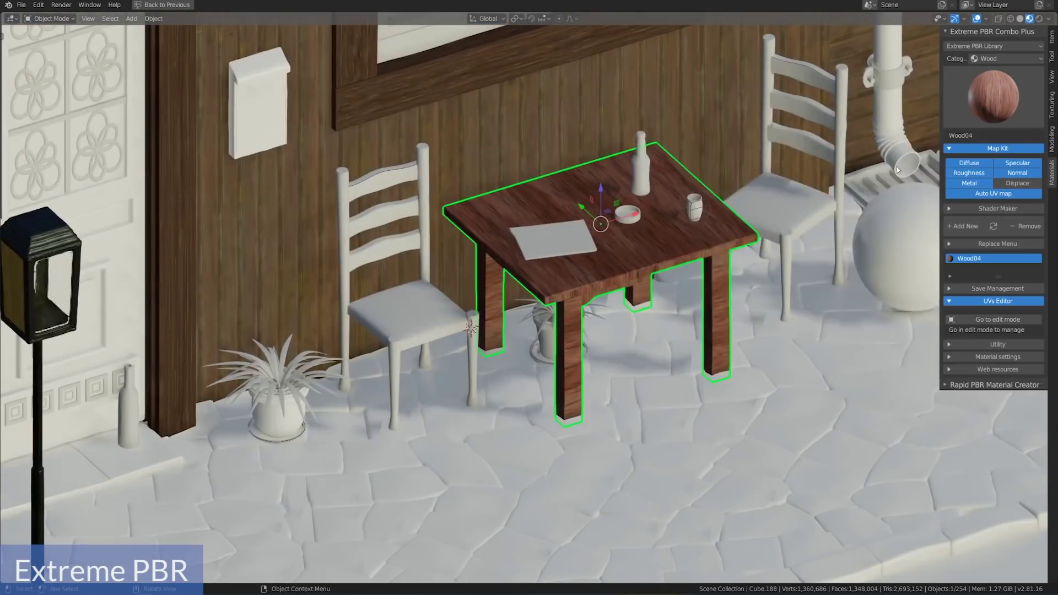
click(1001, 124)
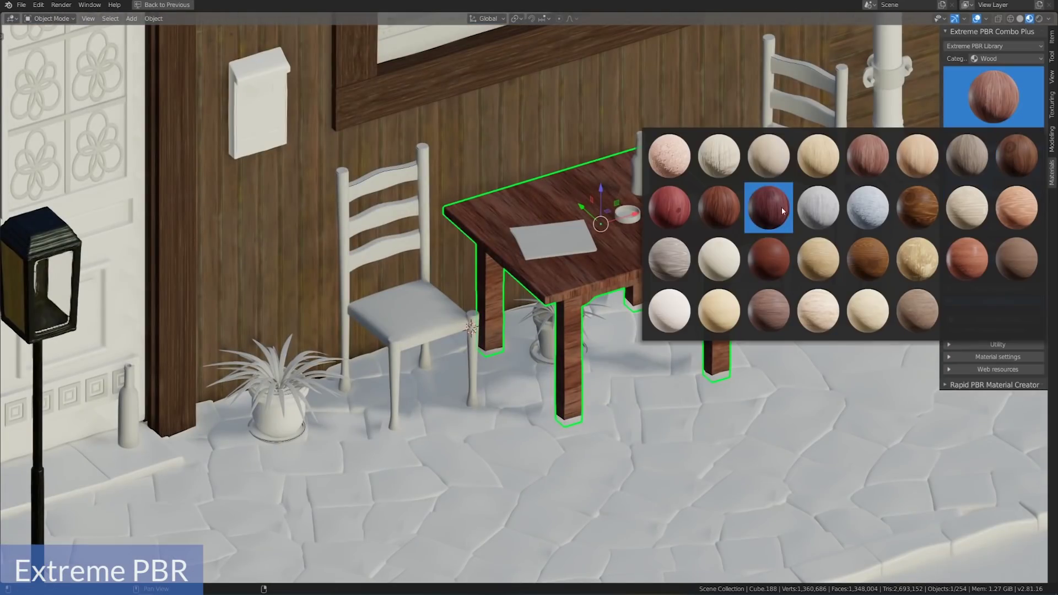
click(958, 157)
click(987, 224)
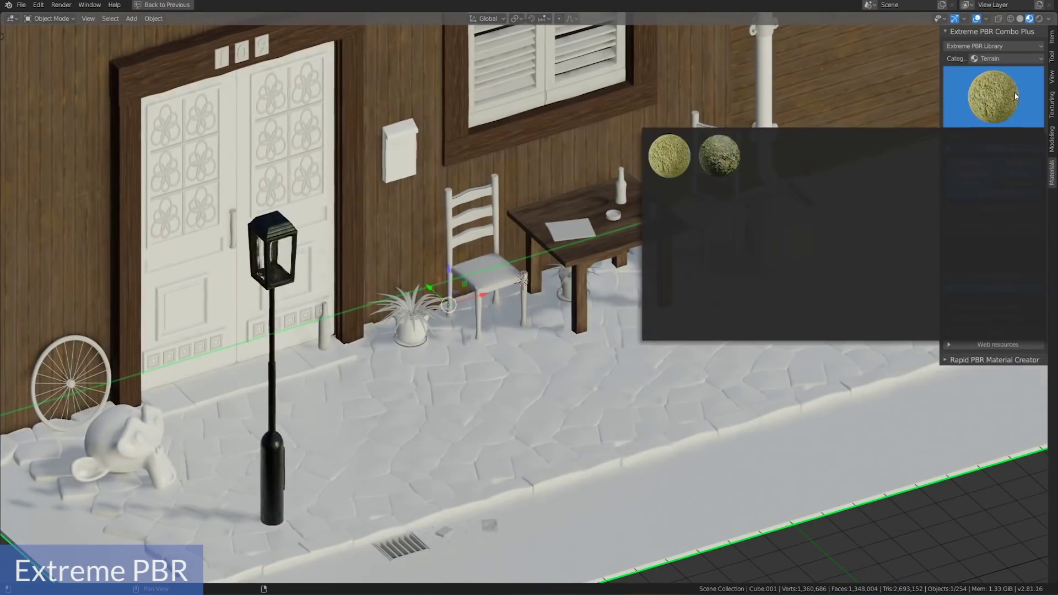
Give the ground the red dirt mud terrain material instead of Ground01.
click(686, 254)
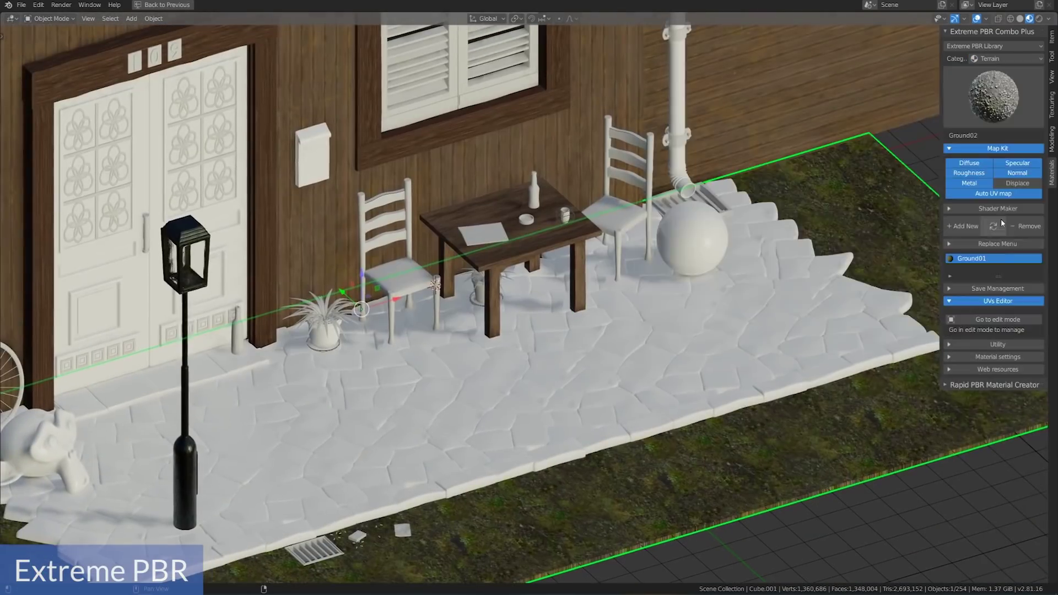
click(995, 110)
click(968, 153)
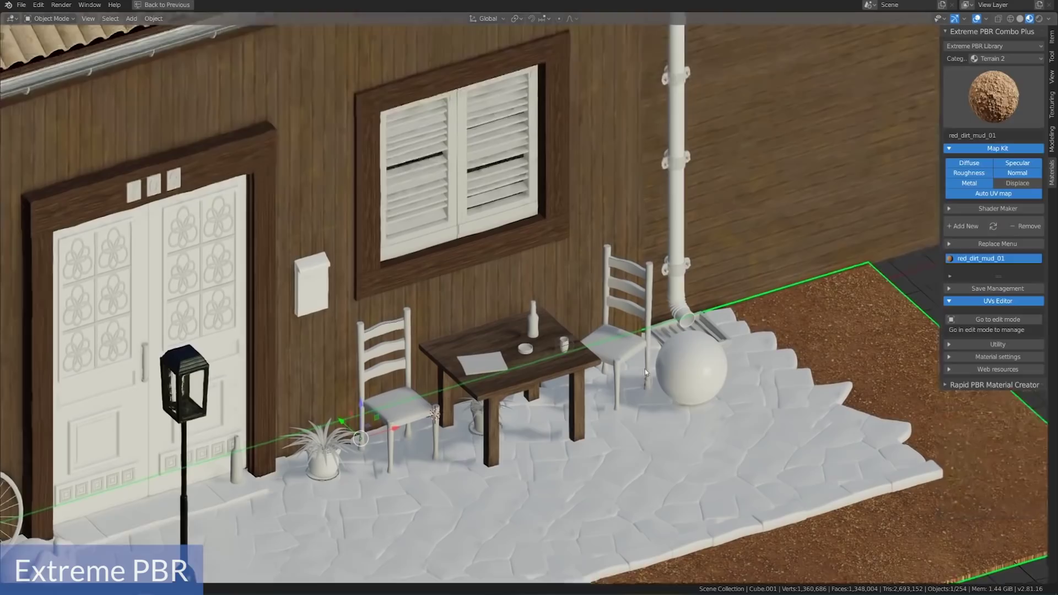
Apply the Metal13 metal material to the drainpipe.
click(1006, 58)
click(716, 138)
click(993, 96)
click(769, 154)
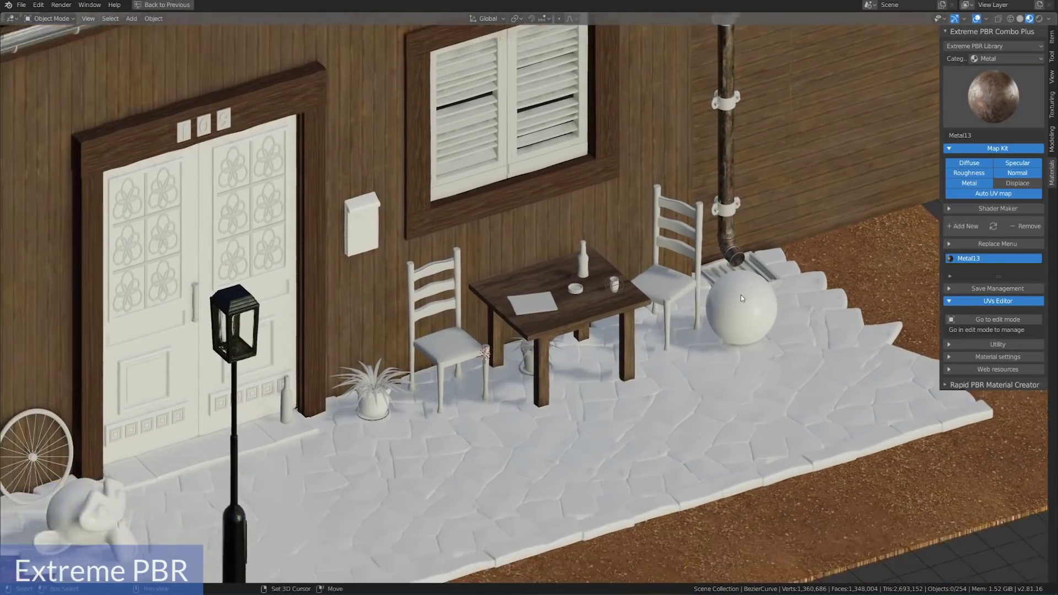
click(810, 230)
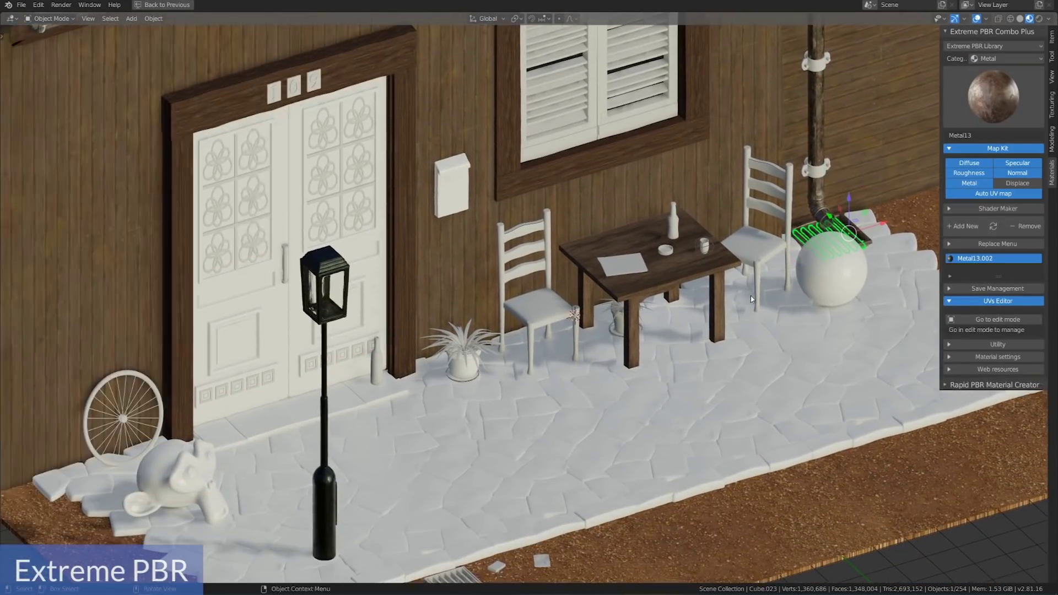
Select the plant pot and switch to the Plaster material category.
click(980, 59)
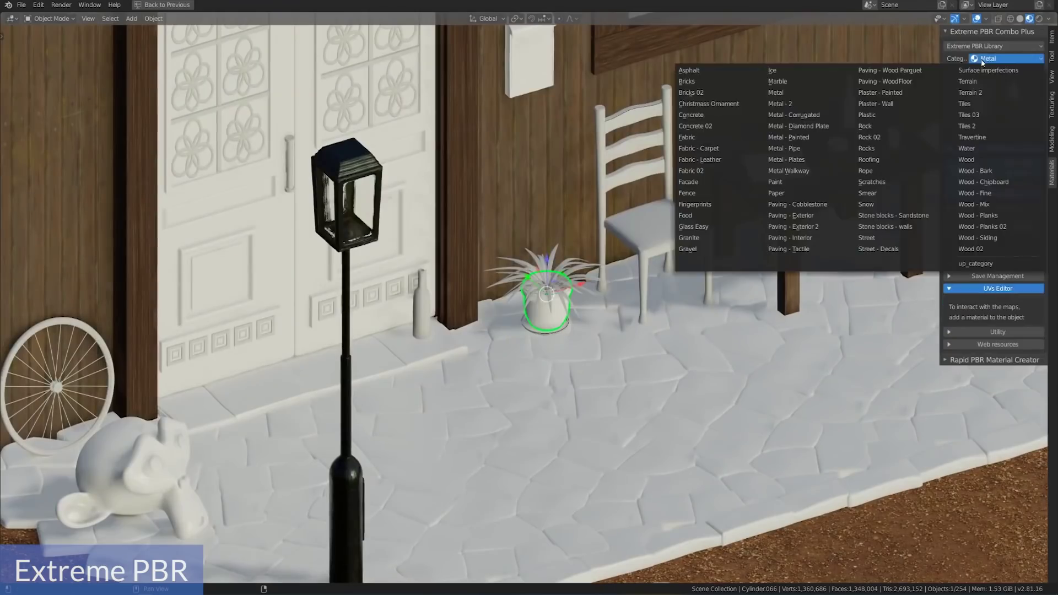
click(1030, 91)
click(1020, 156)
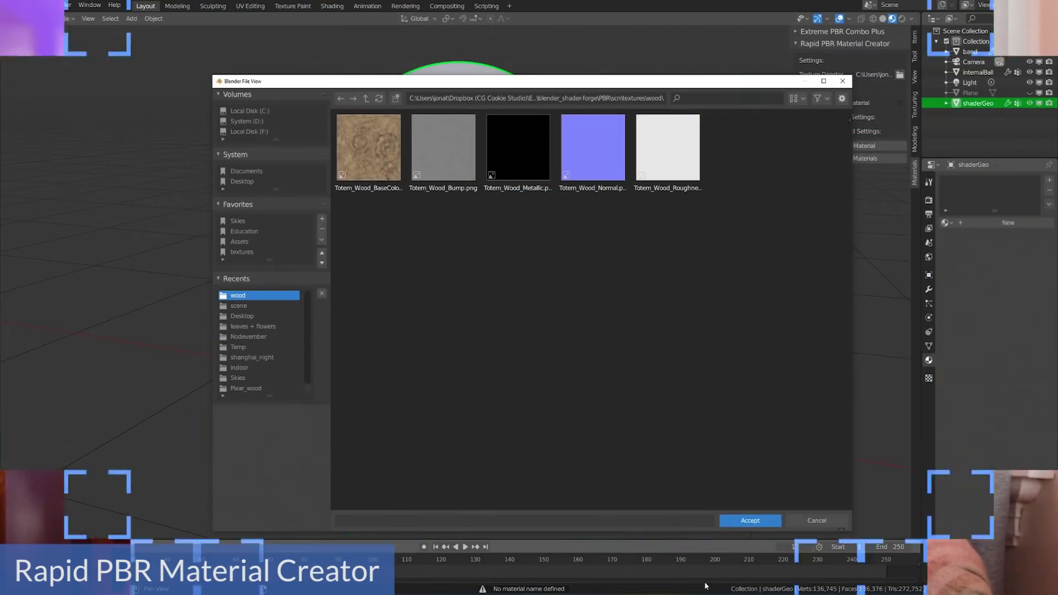
Create a Wood material from the wood folder and enable Replace Selected Material.
click(750, 521)
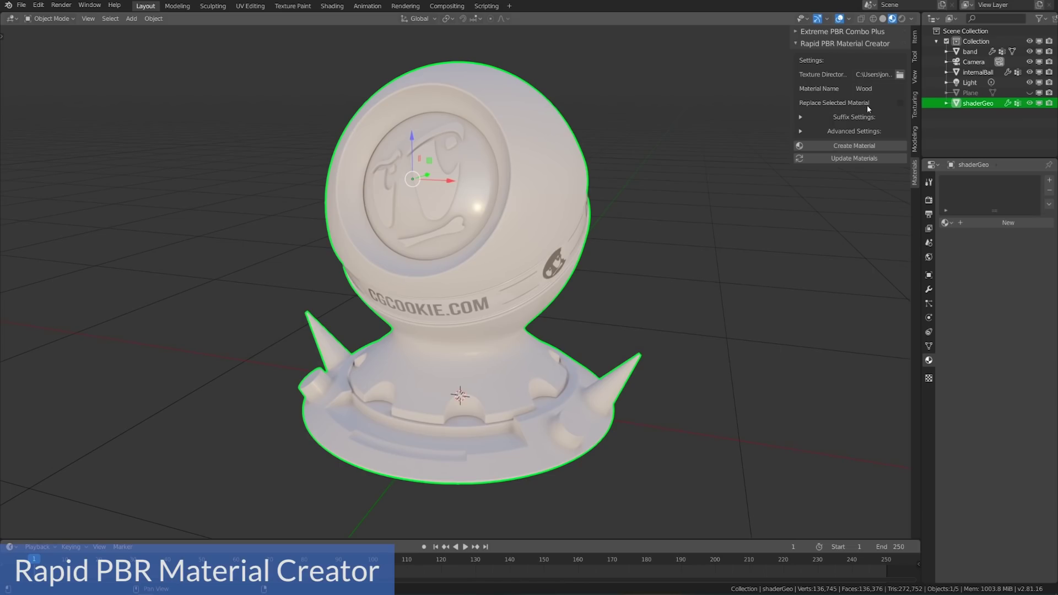
click(858, 148)
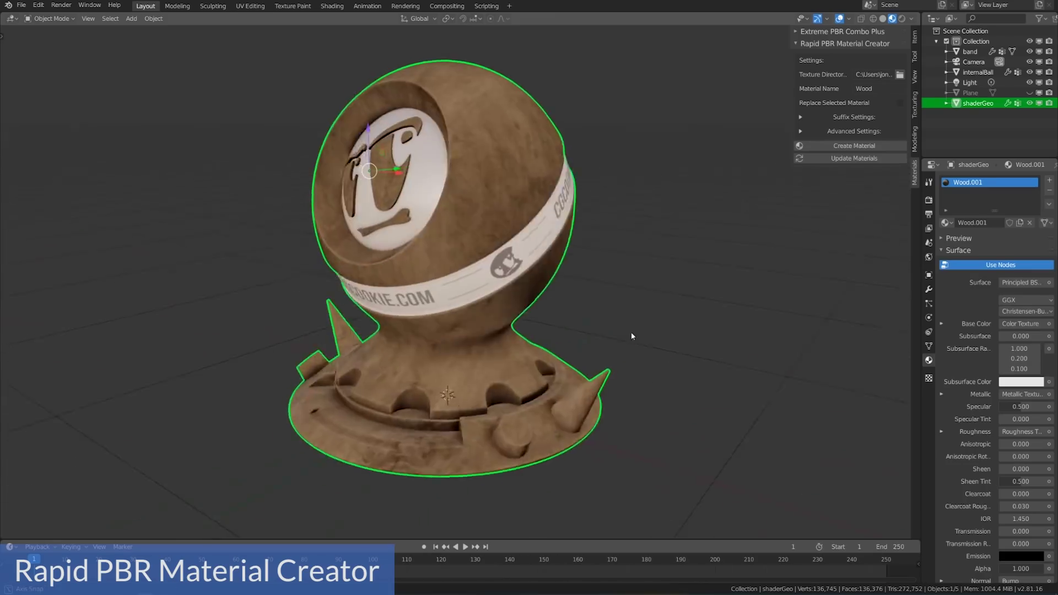
click(900, 102)
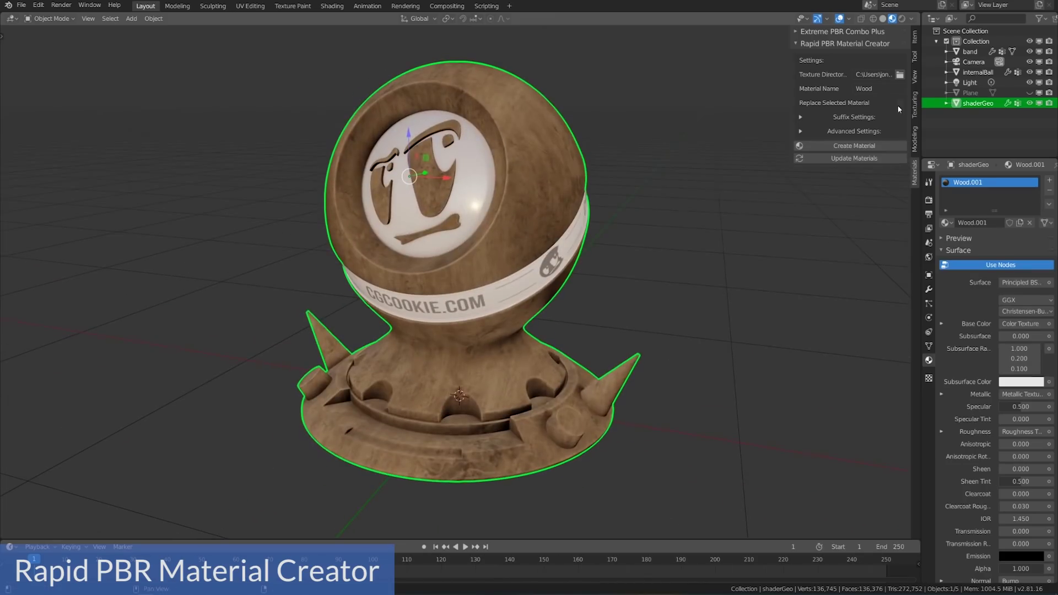
Create a Metal material from the metal textures folder.
click(900, 75)
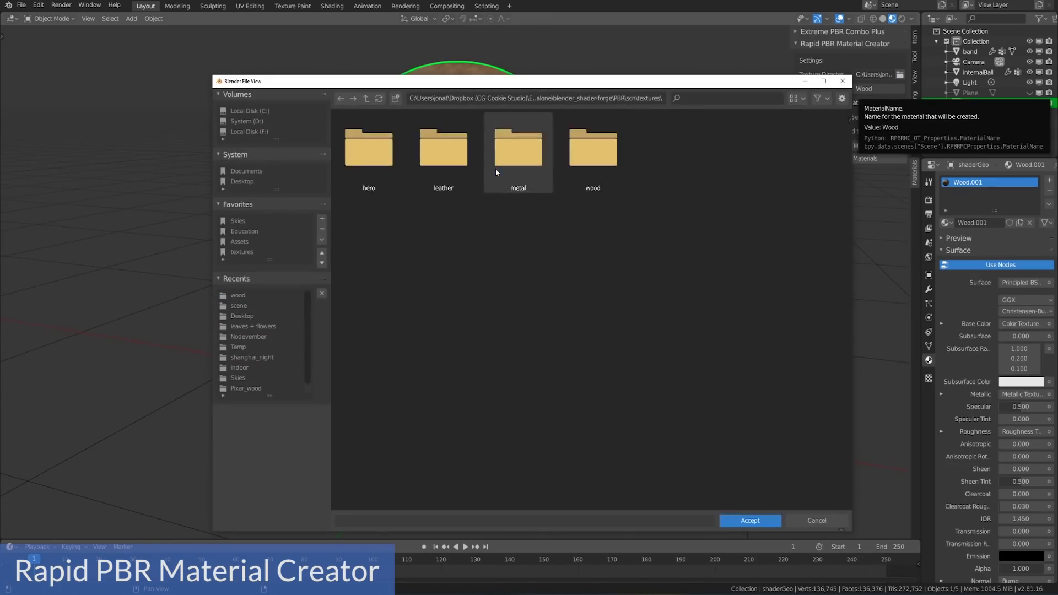
double_click(495, 168)
click(867, 88)
text(Metal)
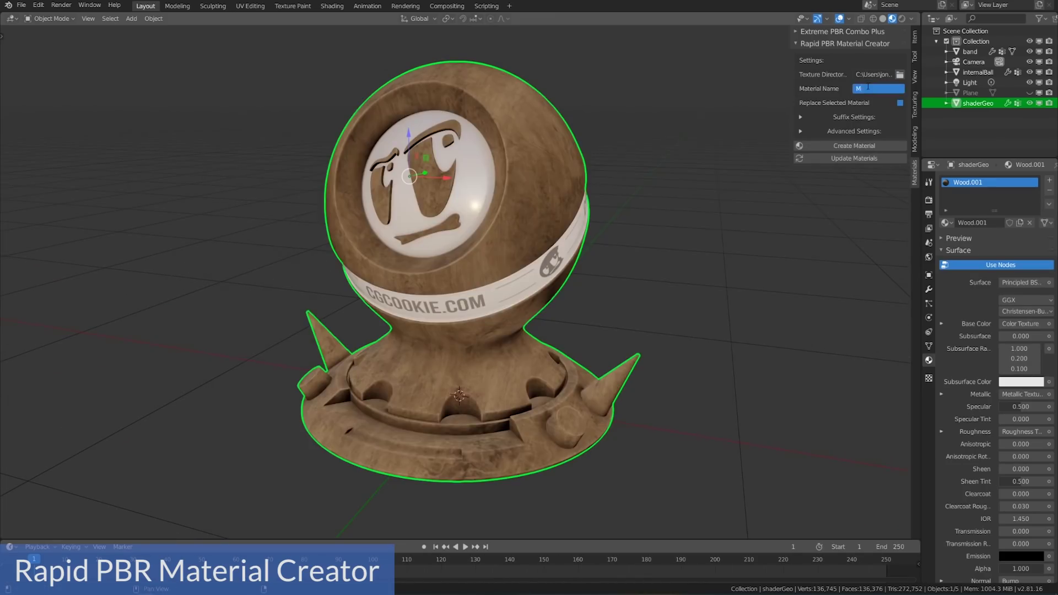
click(858, 150)
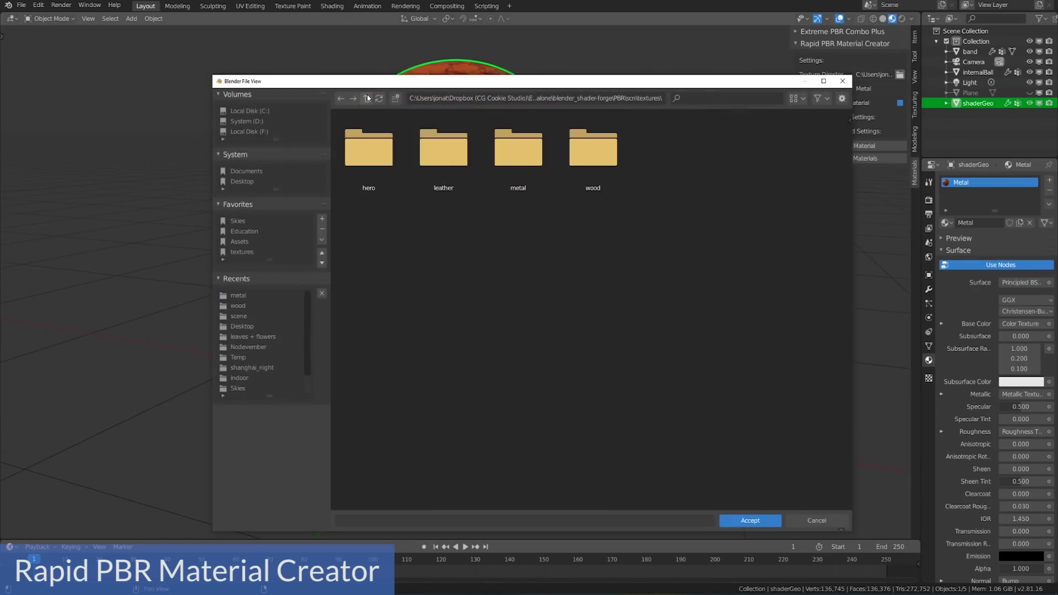
Create a 'Leather' material from the leather folder, then shift the texture hue to +78.
double_click(442, 142)
click(750, 520)
click(873, 88)
text(Leather)
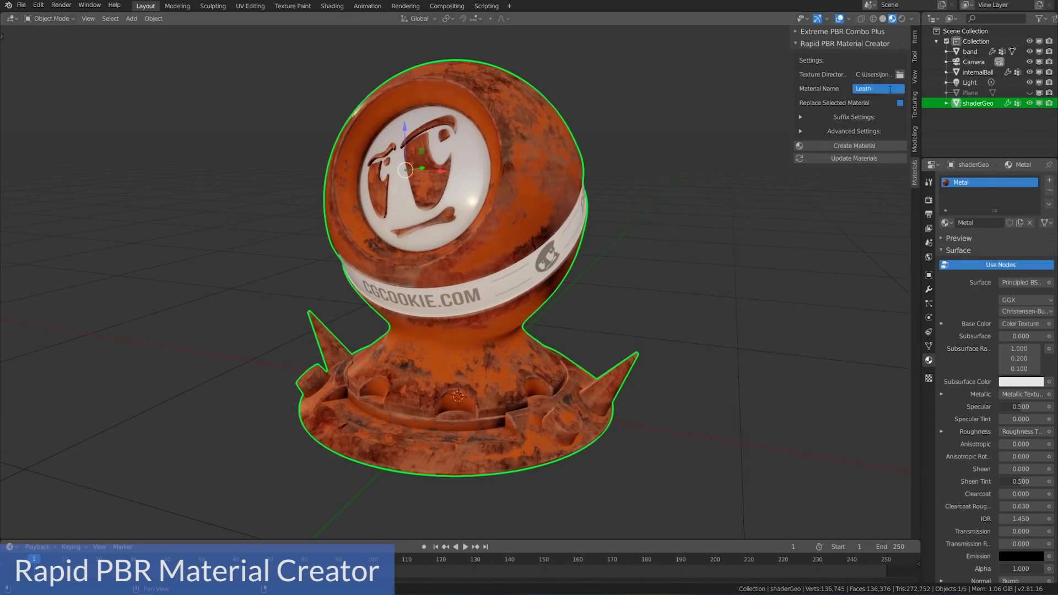
click(875, 146)
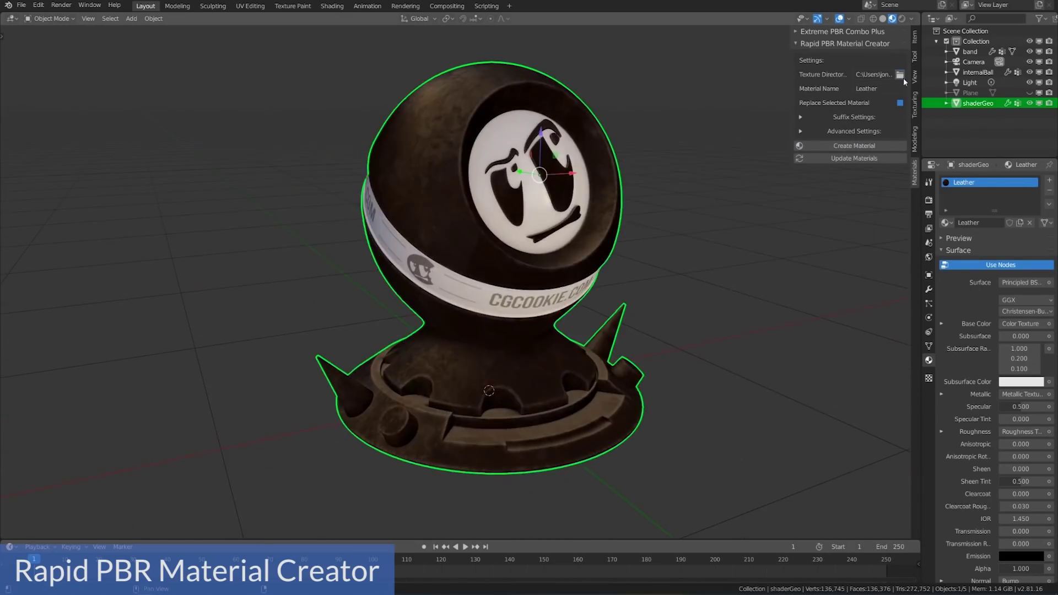
click(900, 76)
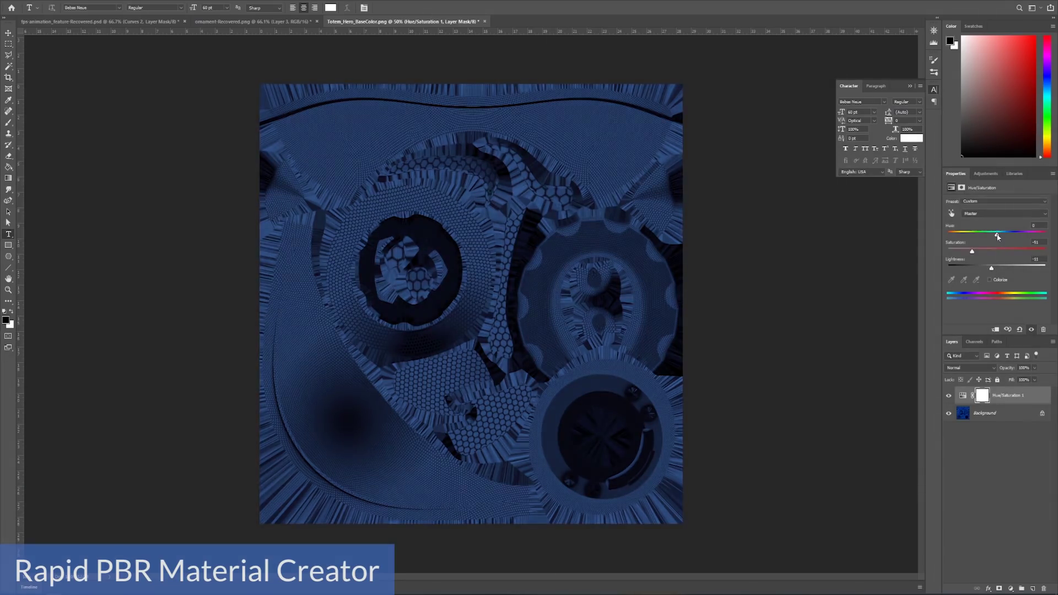
drag(997, 236, 1025, 234)
Save the purple-tinted base colour texture as a PNG file.
key(ctrl+shift+s)
click(314, 258)
click(275, 378)
click(422, 333)
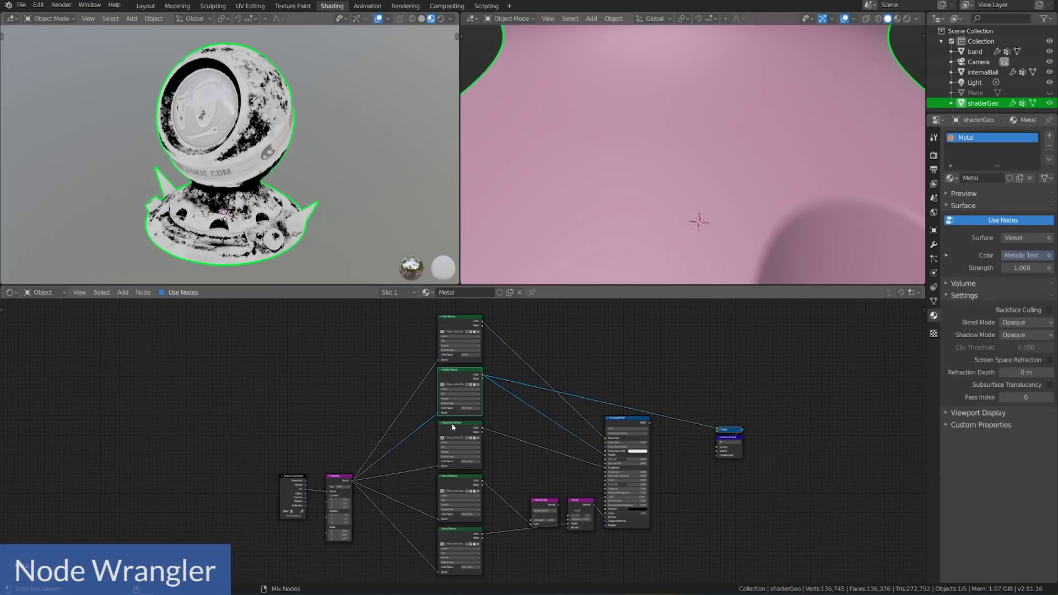
Preview the Normal Texture output, then reconnect the Principled BSDF to the material output.
ctrl+shift+click(455, 481)
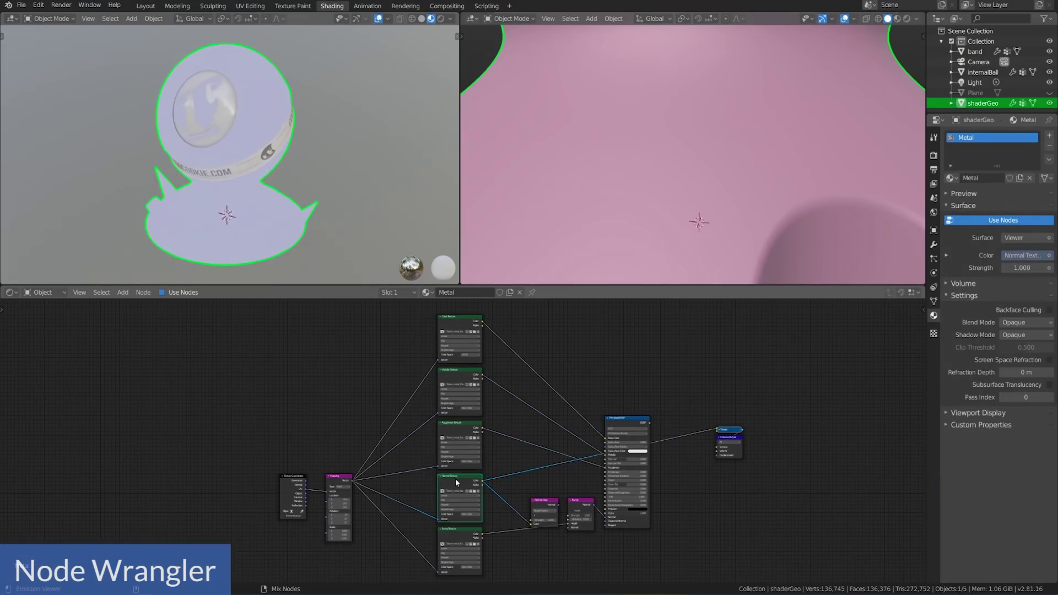
ctrl+shift+click(632, 425)
middle_drag(677, 377, 628, 385)
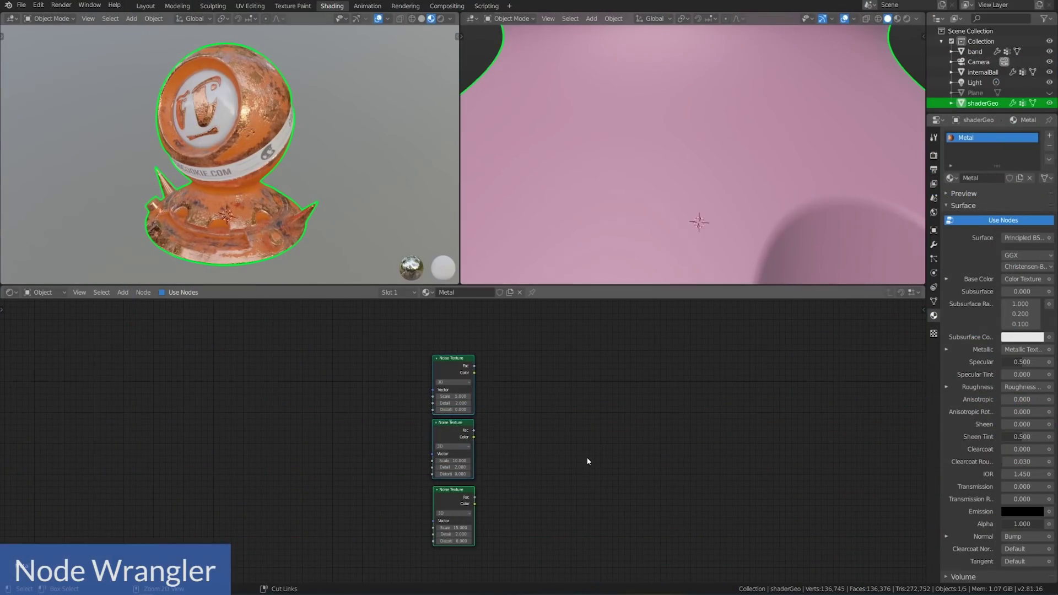
Add a Subtract node after the Add nodes, then delete the Subtract and both Add nodes.
key(ctrl+minus)
scroll(683, 441, up, 2)
drag(720, 382, 600, 463)
key(x)
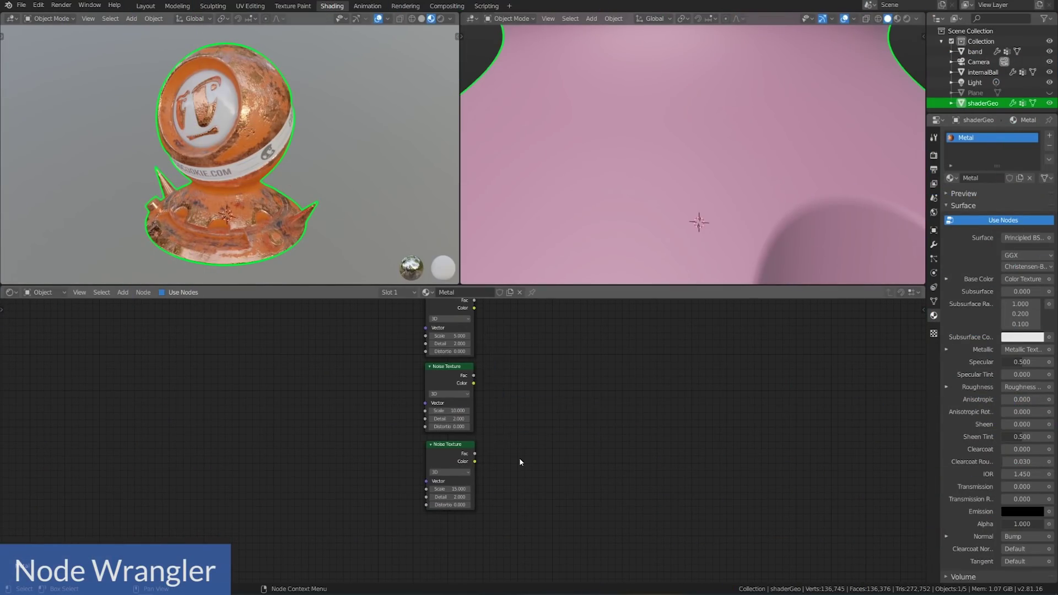
key(x)
scroll(529, 408, down, 1)
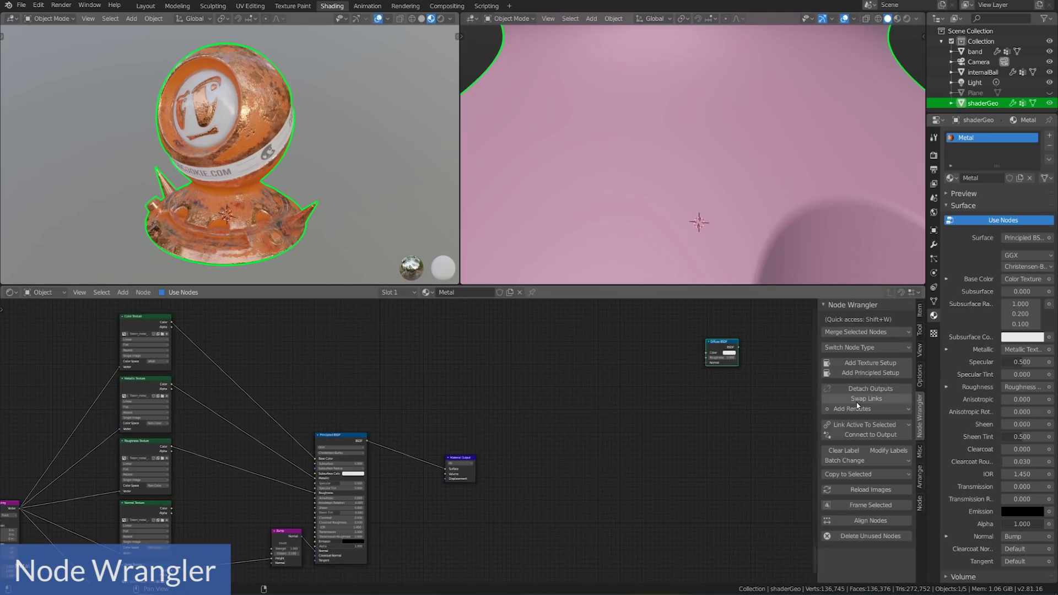
Add a Texture Coordinate, Mapping and Image Texture setup before the Diffuse BSDF, moved left.
click(870, 363)
key(g)
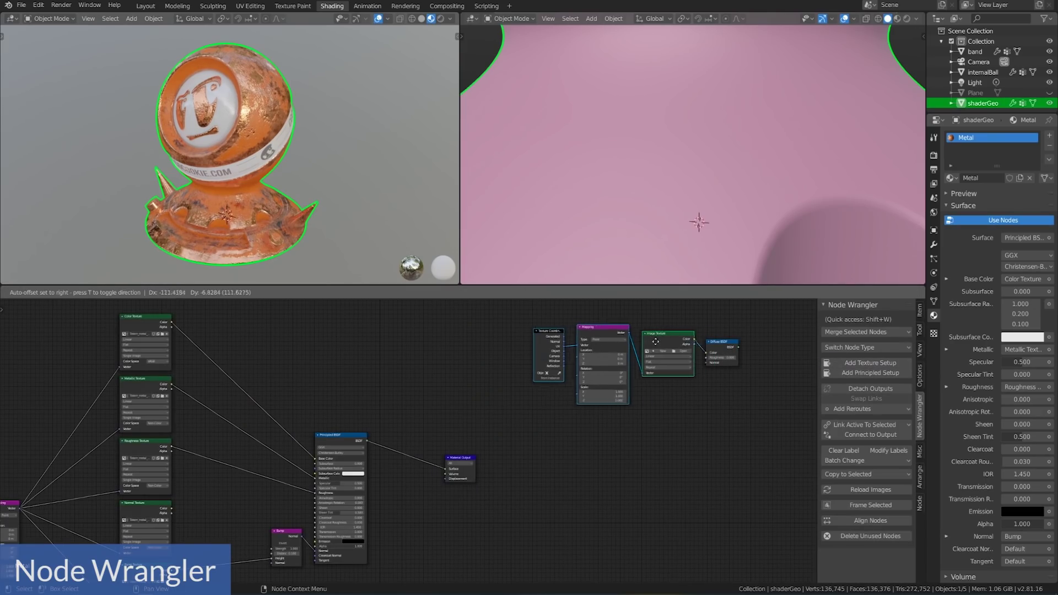
scroll(728, 457, up, 3)
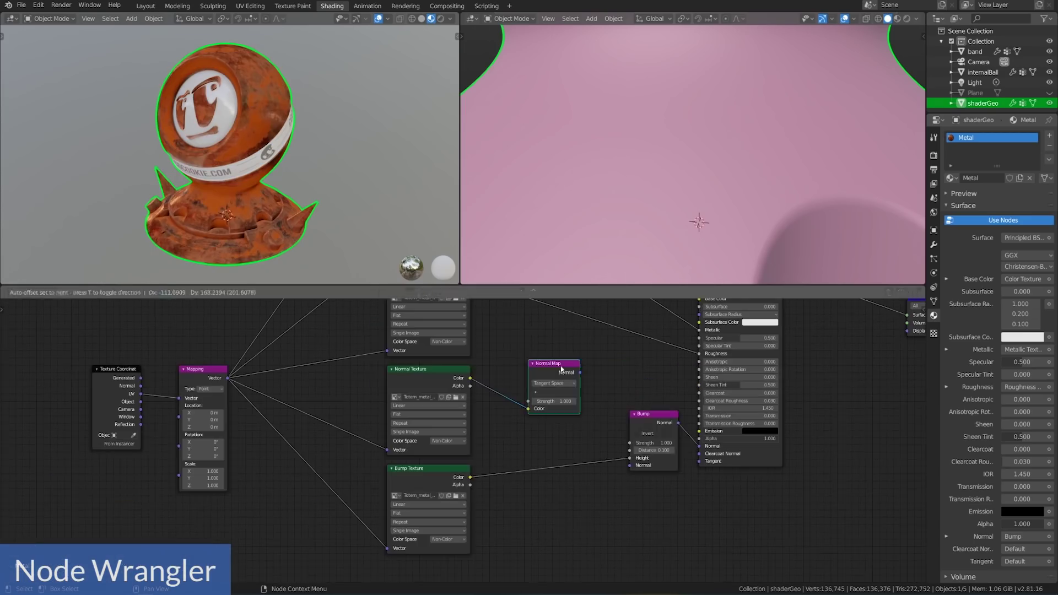
Switch one texture node into a Vector > Bump node.
key(shift+s)
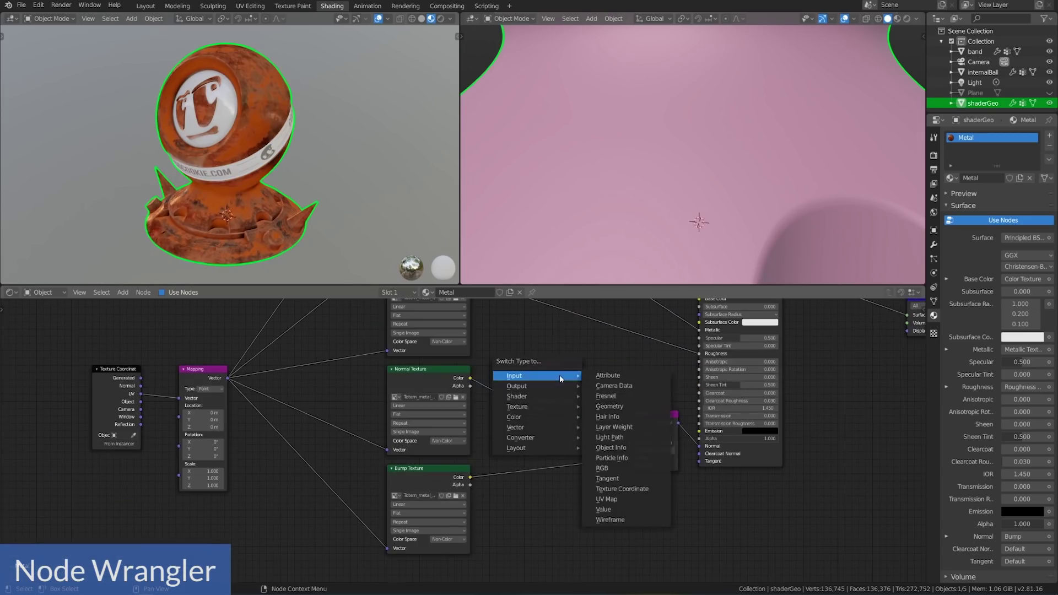
mouse_move(550, 429)
click(616, 429)
key(shift+s)
mouse_move(559, 373)
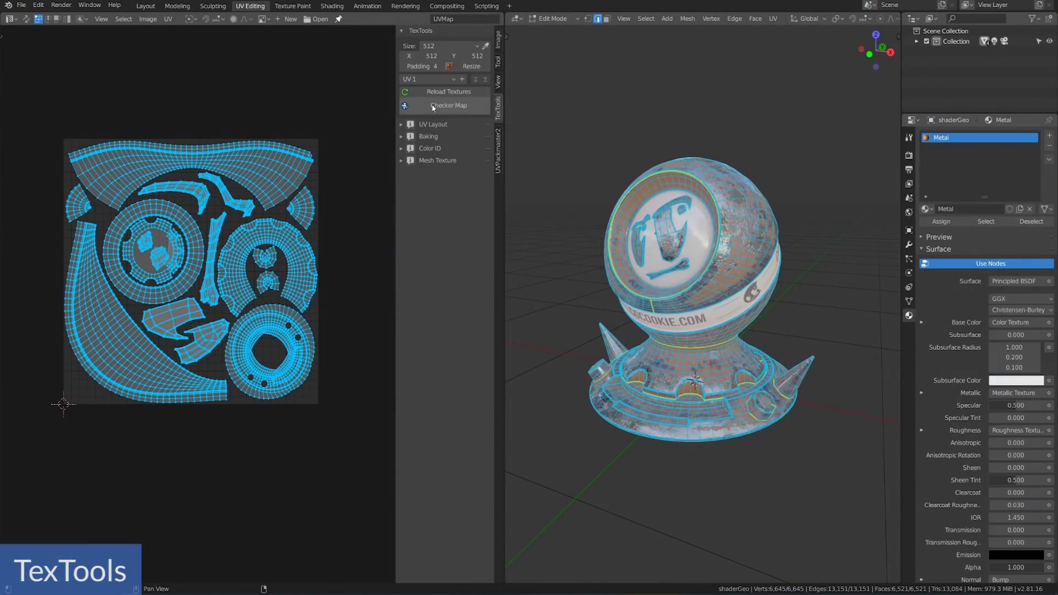
Apply a 4096 × 4096 checker map to the model.
click(474, 150)
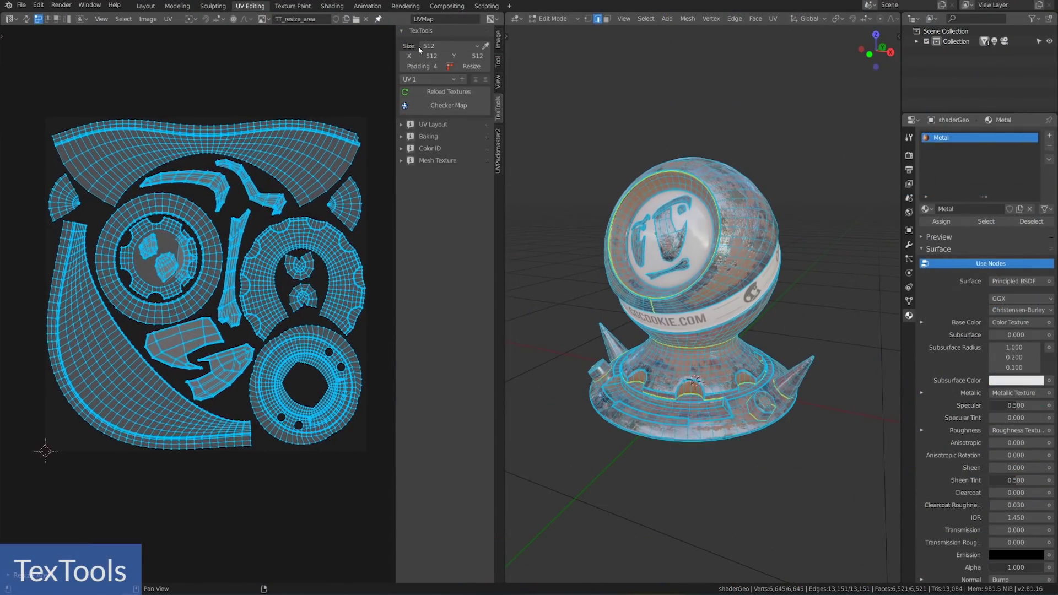
click(439, 106)
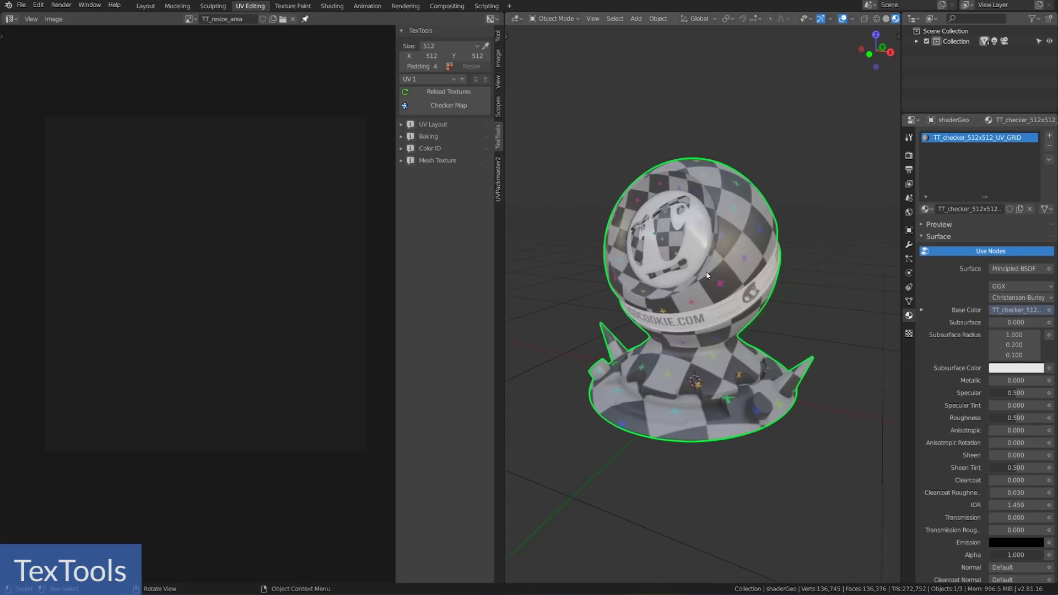
click(447, 47)
click(442, 136)
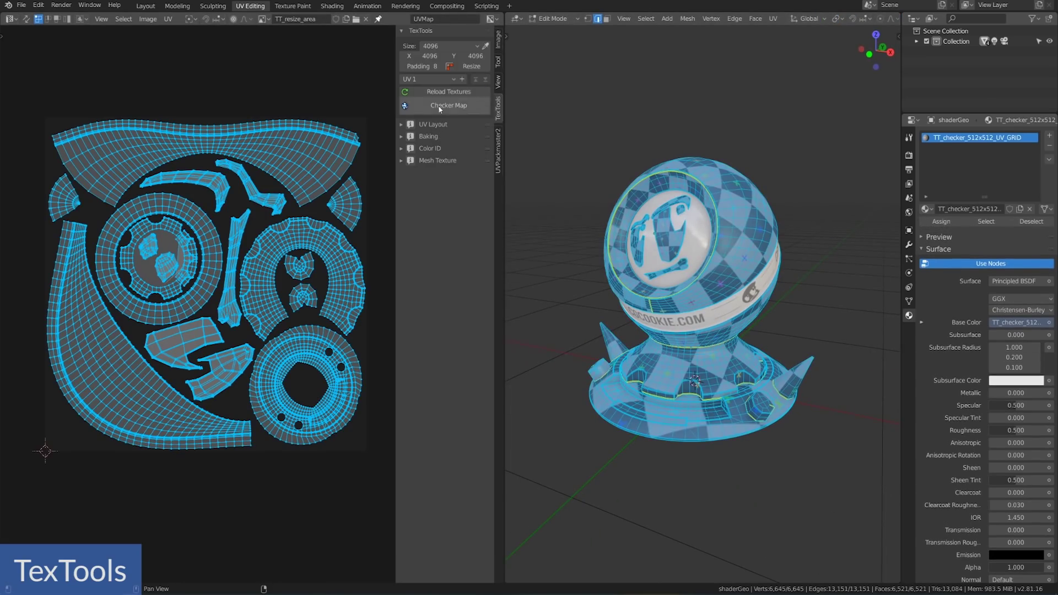
click(477, 144)
click(449, 105)
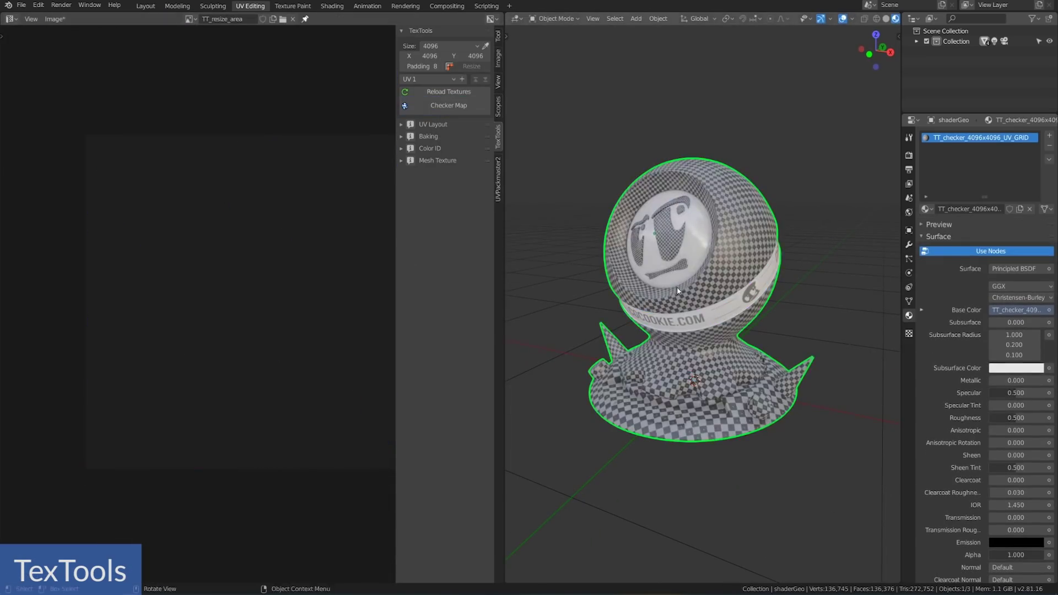
Scale the shaderGeo UV islands to fill the square and rotate them in 90° steps.
key(Tab)
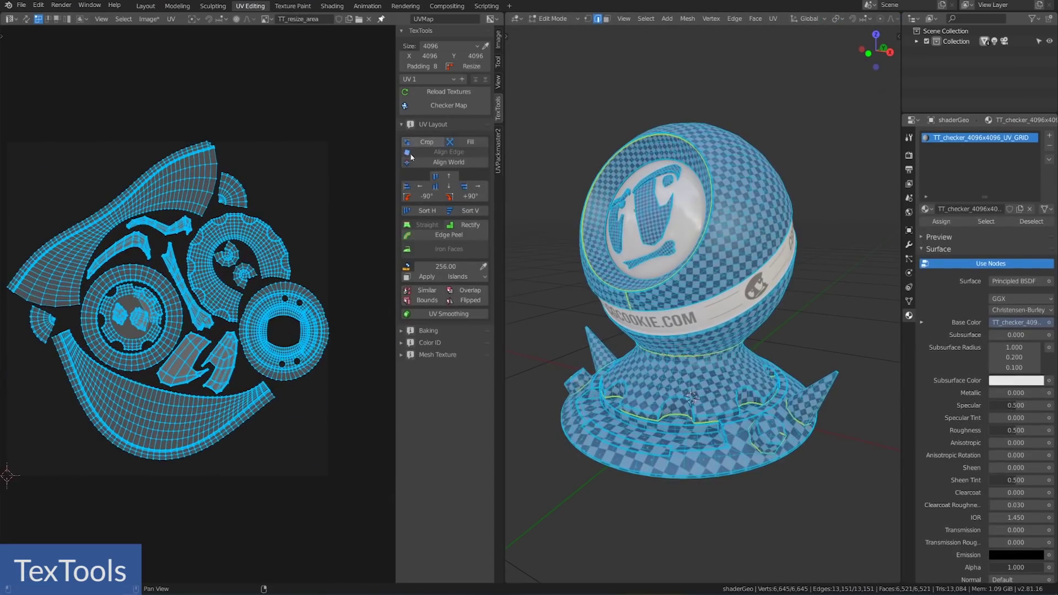
click(482, 141)
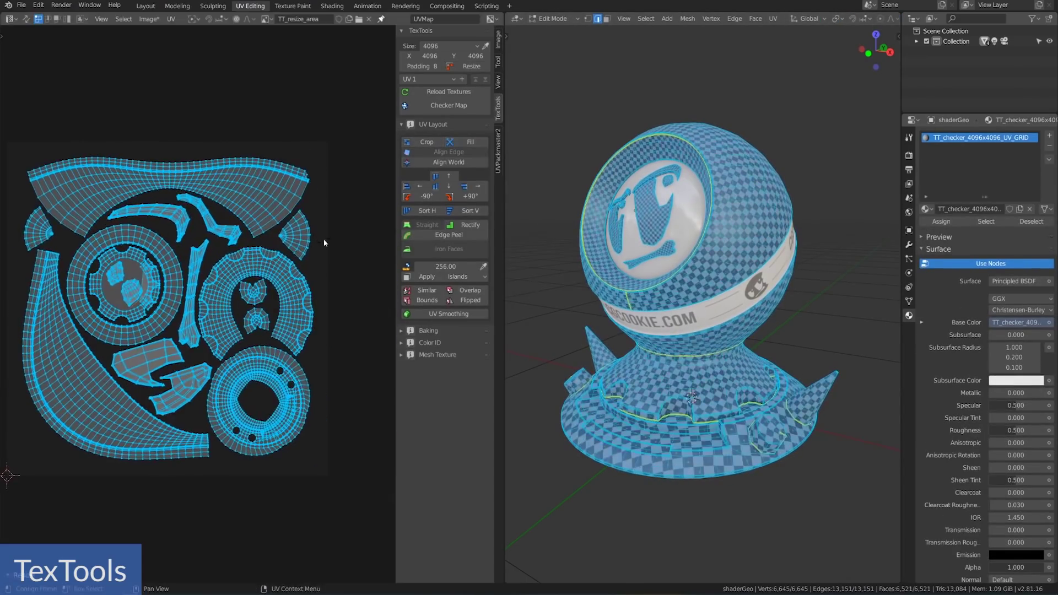
click(471, 196)
click(471, 196)
click(471, 197)
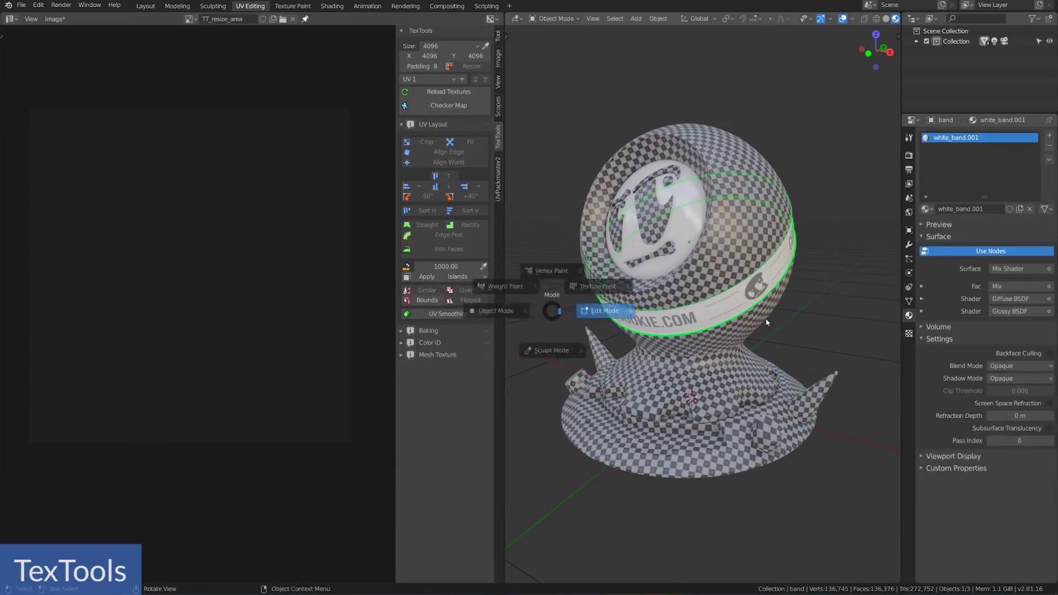
Rectify the band's UVs into a rectangular grid and fit the view.
key(a)
scroll(206, 317, down, 5)
scroll(205, 306, up, 2)
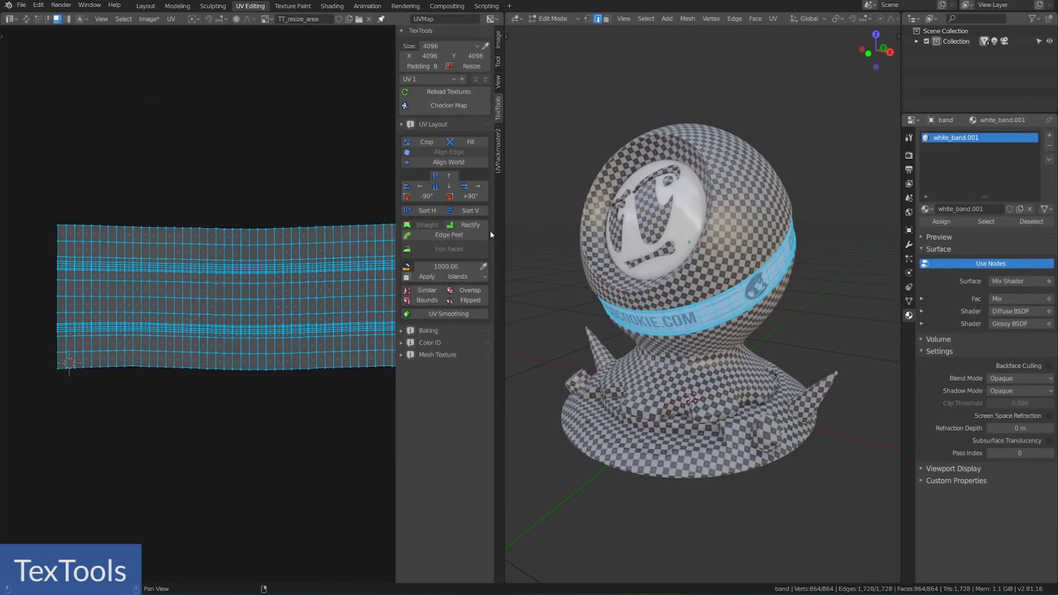
click(468, 224)
scroll(290, 289, down, 2)
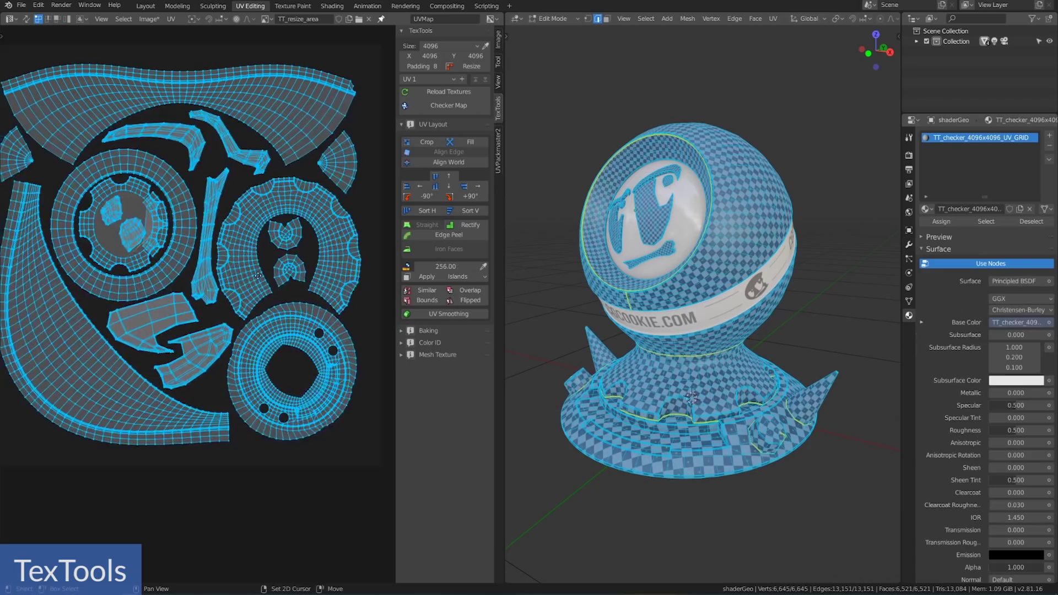
key(Home)
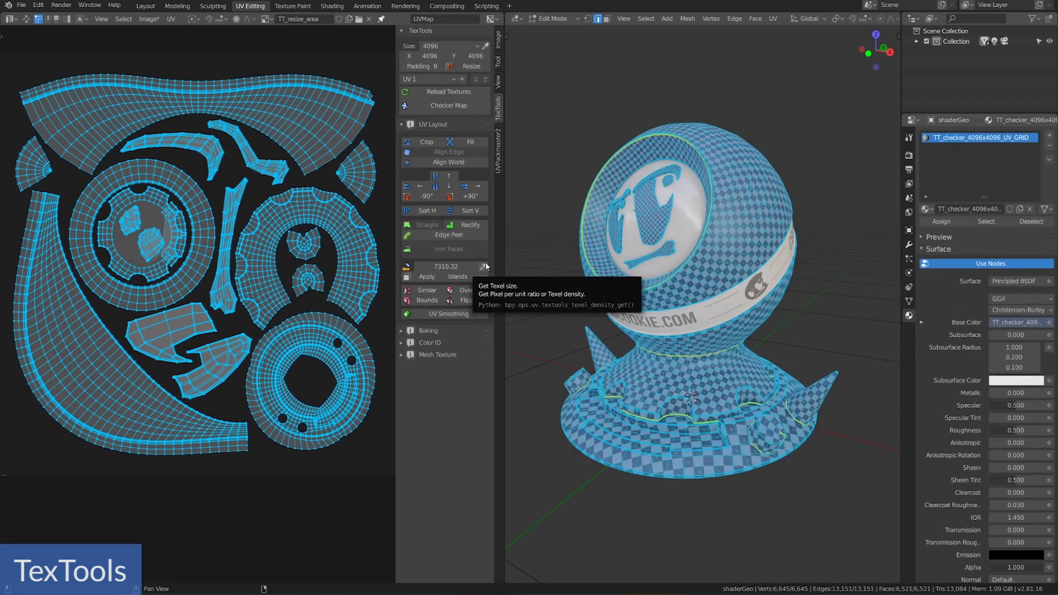
Apply texel densities of 7310.32, 500, 1000 and 1500 to the UV islands.
click(429, 276)
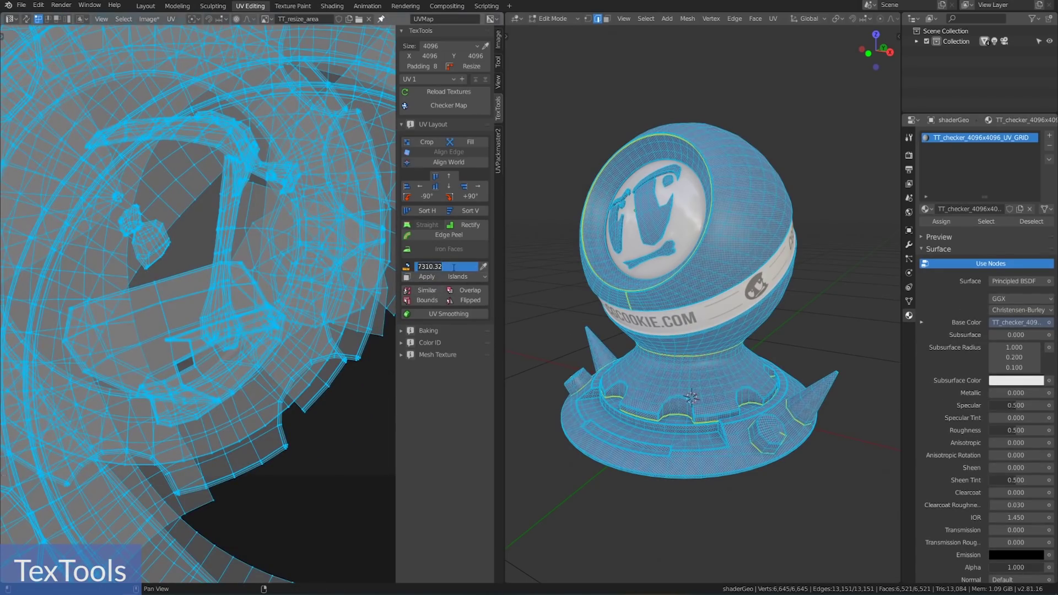
click(422, 276)
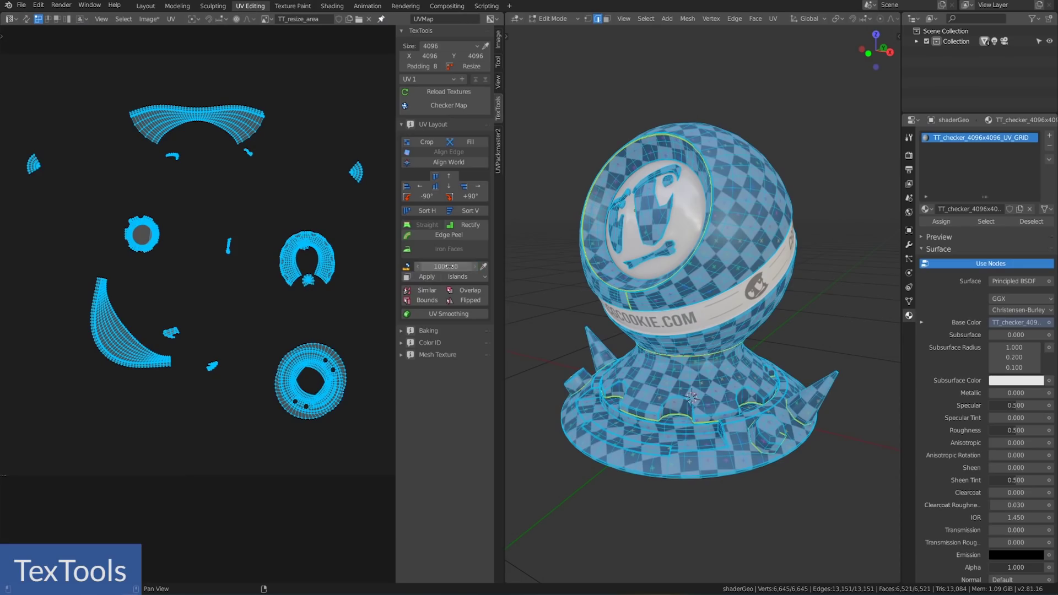
click(422, 277)
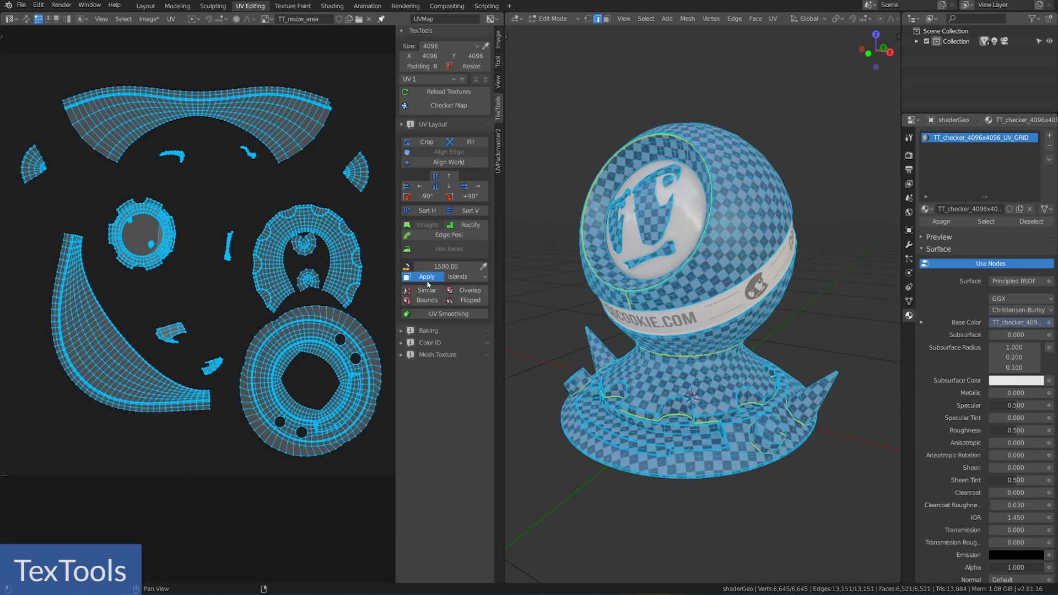
click(427, 281)
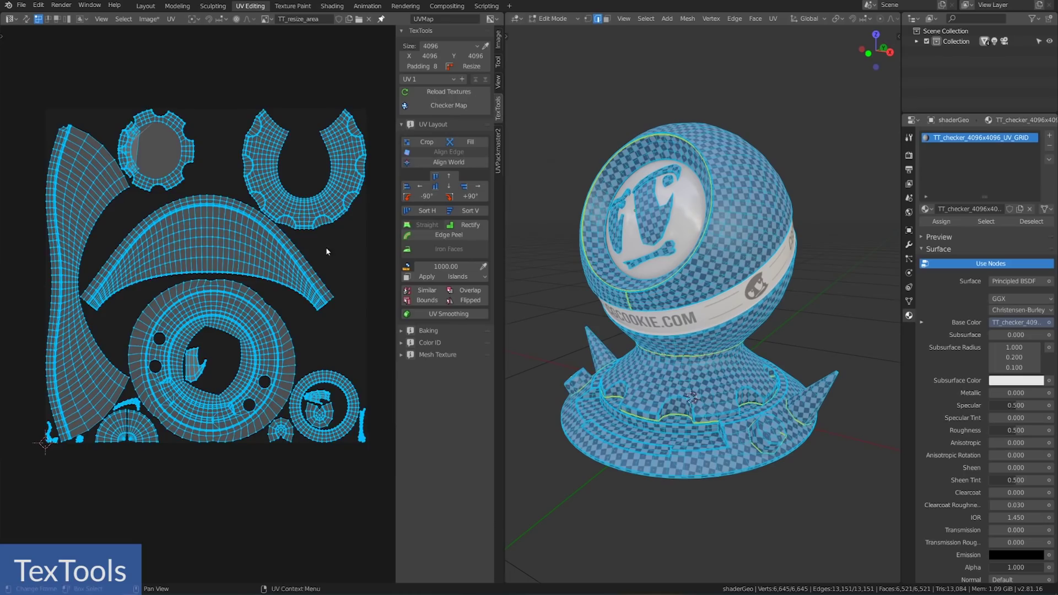
Select the arch, strip and ring UV islands.
key(alt+a)
click(337, 288)
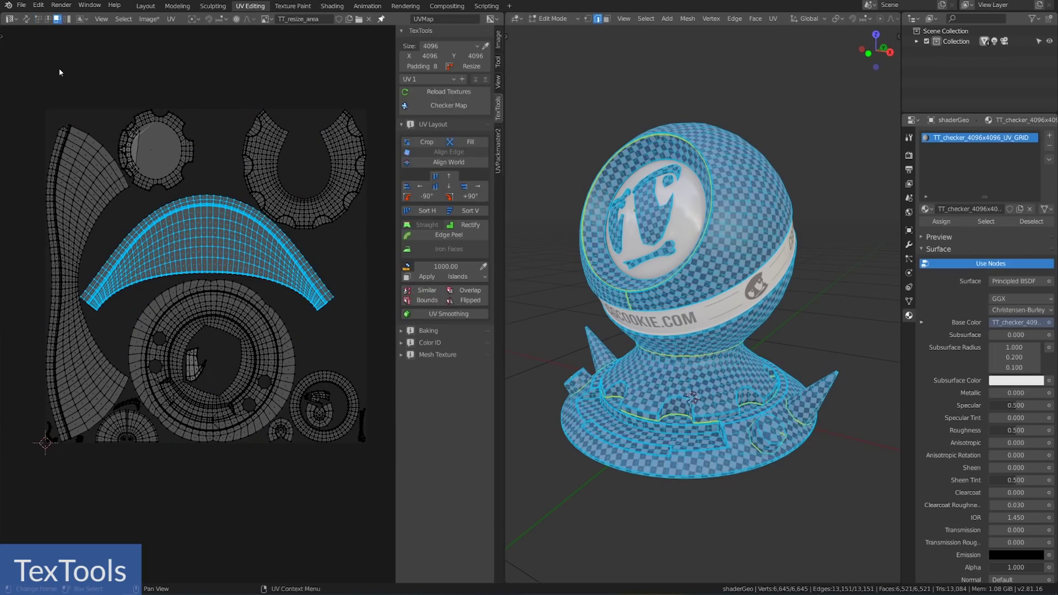
click(468, 300)
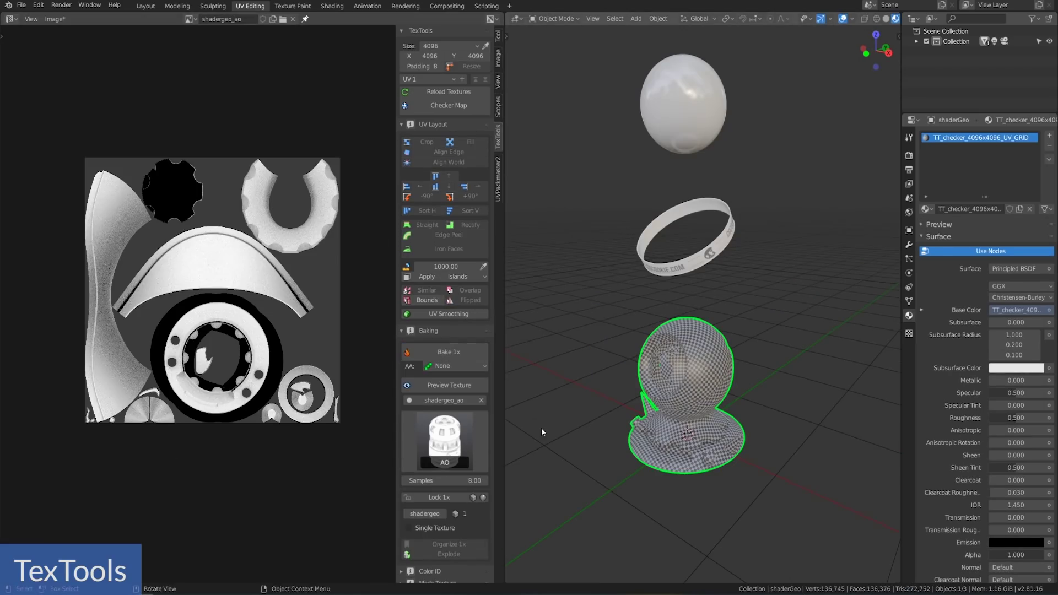
Preview the AO bake on the model, switch the bake type to Cavity, and play the parts exploding apart.
click(434, 386)
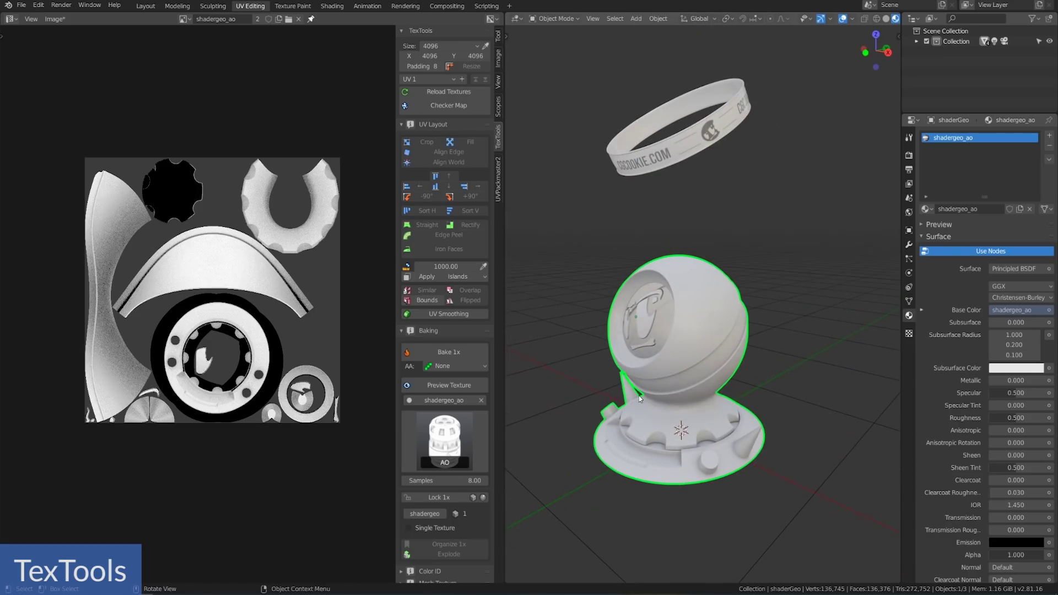
click(447, 443)
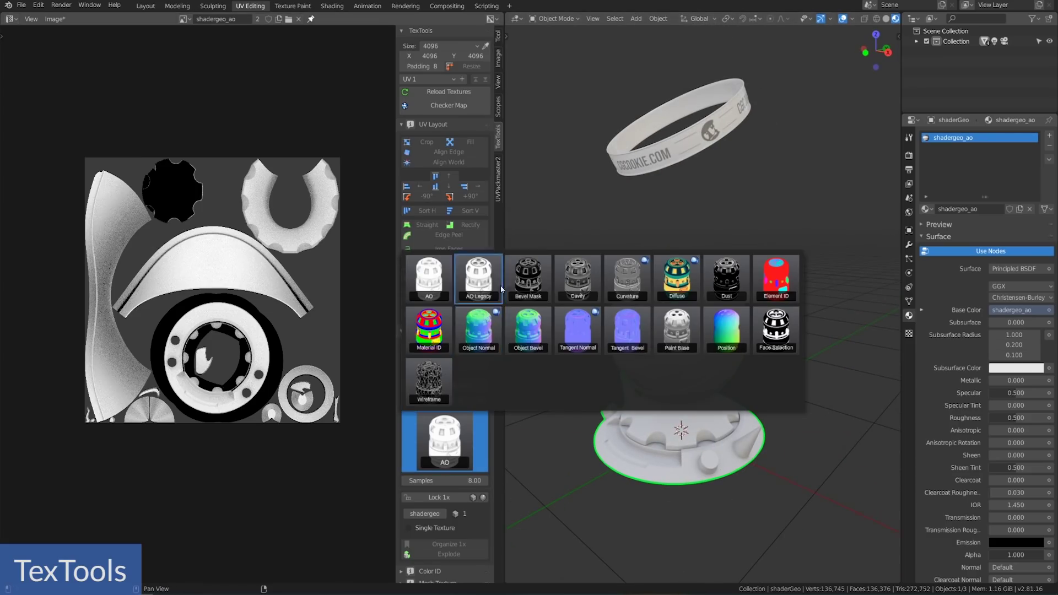
click(578, 278)
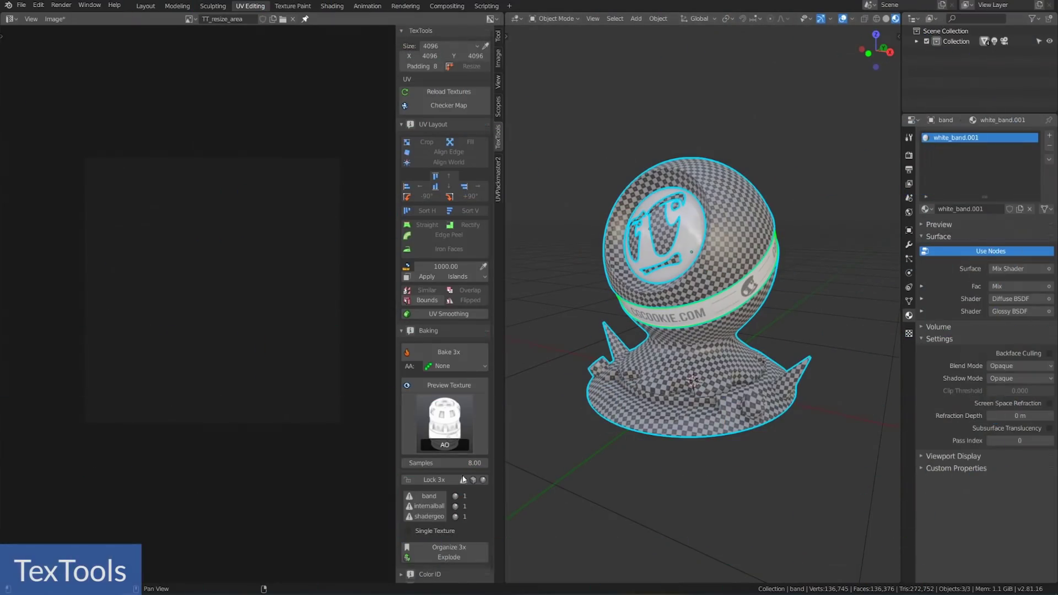
scroll(453, 551, down, 1)
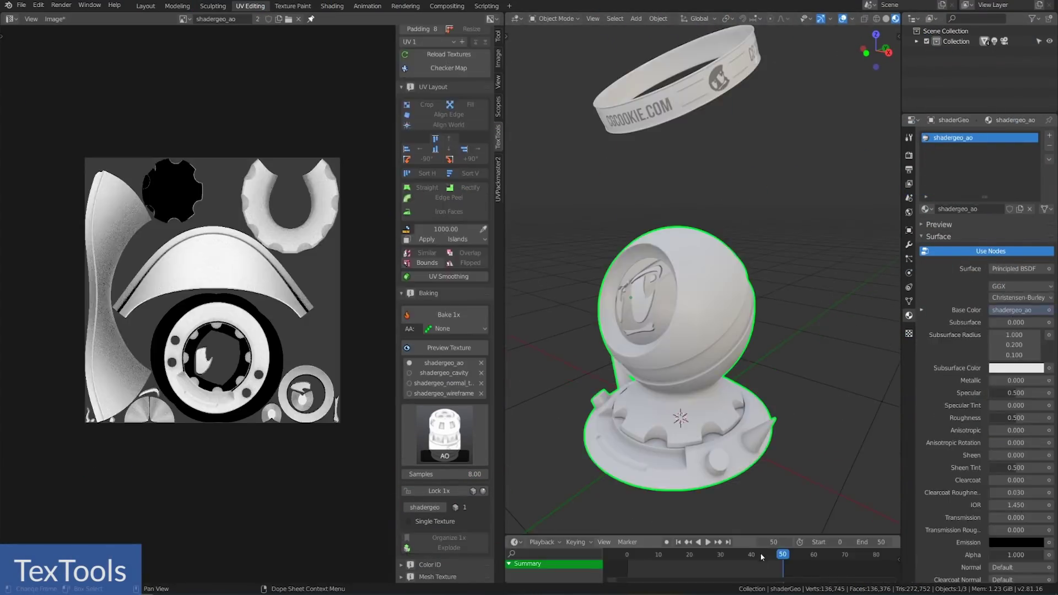
key(space)
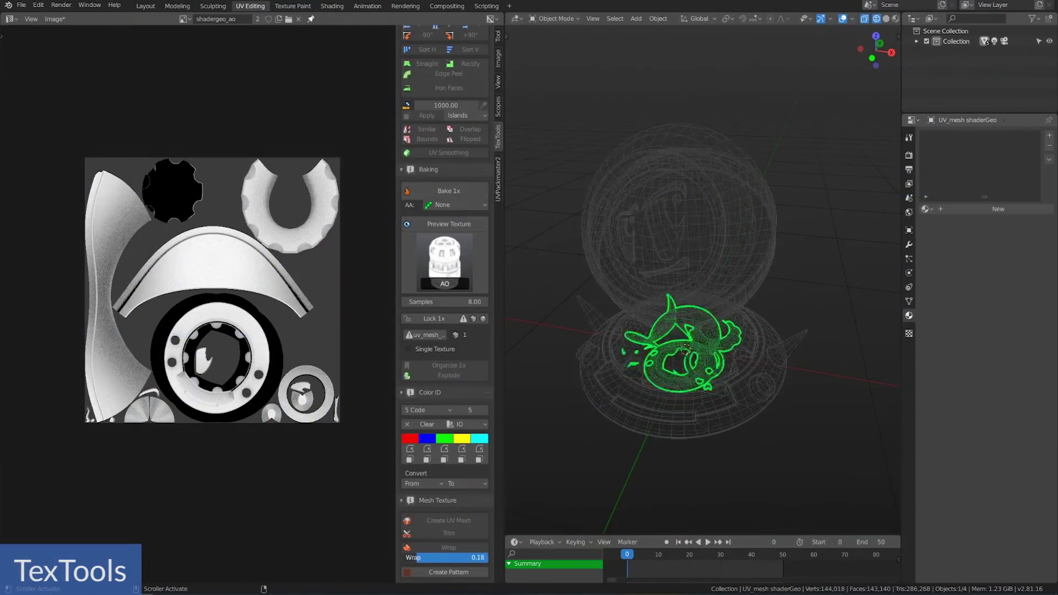
Adjust the UV mesh's wrap amount, undoing a trial scale-up, and set wrap to zero.
drag(468, 558, 407, 557)
key(s)
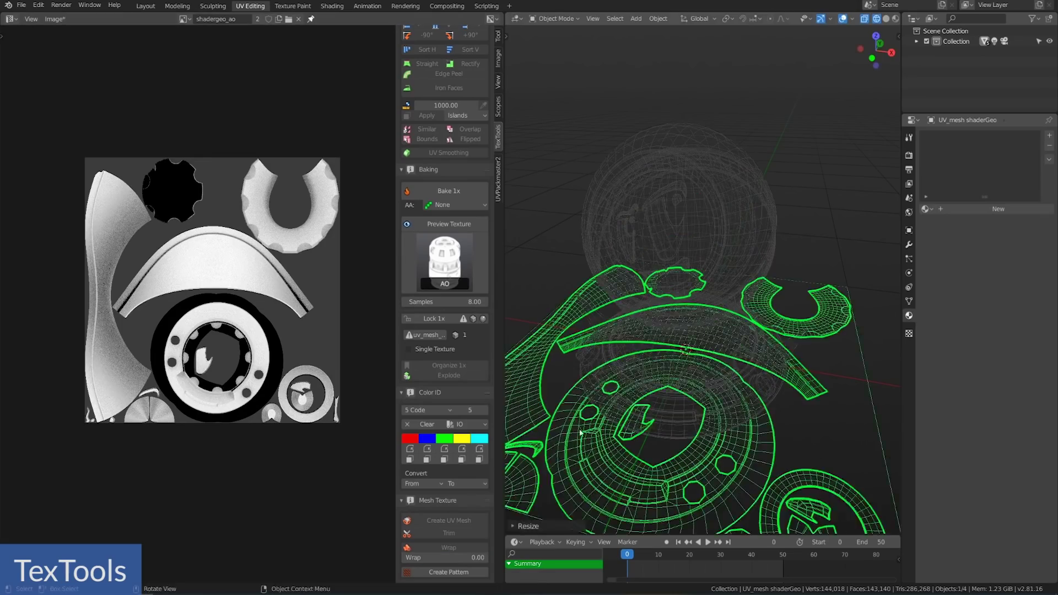
key(Return)
scroll(527, 522, up, 3)
scroll(526, 522, down, 3)
key(ctrl+z)
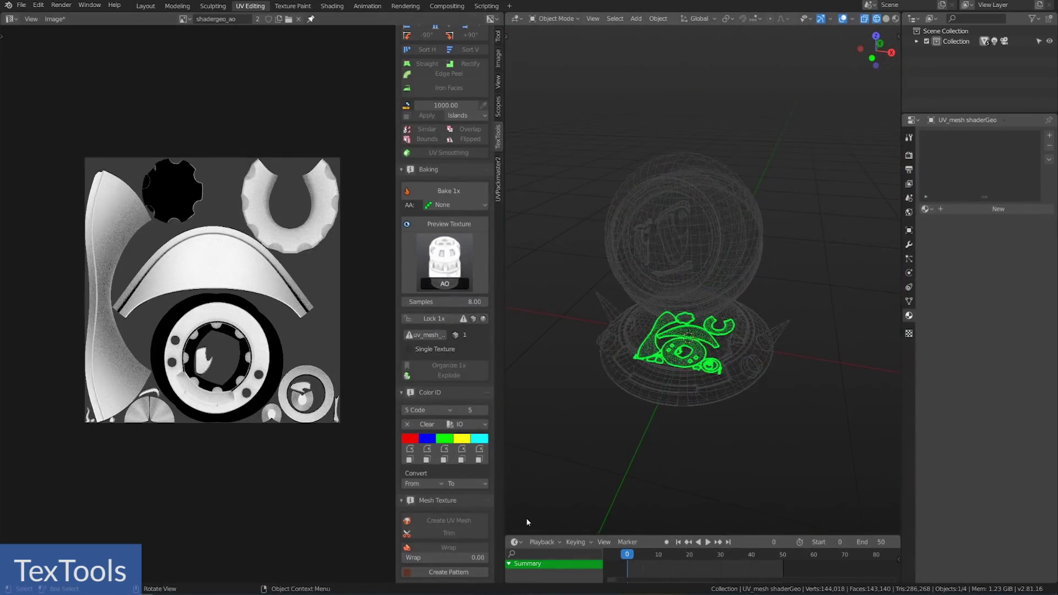
drag(434, 557, 407, 557)
Move the flattened UV mesh aside in solid shading, rewrap it, and pick the Wireframe bake type.
key(g)
click(683, 390)
shift+middle_drag(684, 390, 826, 386)
key(shift+z)
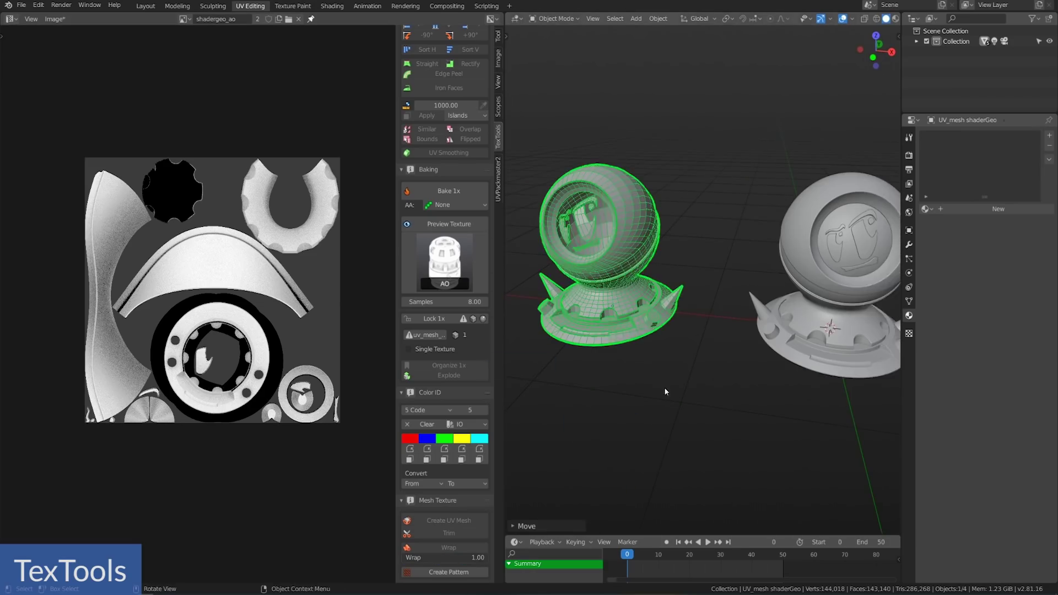
drag(469, 557, 474, 554)
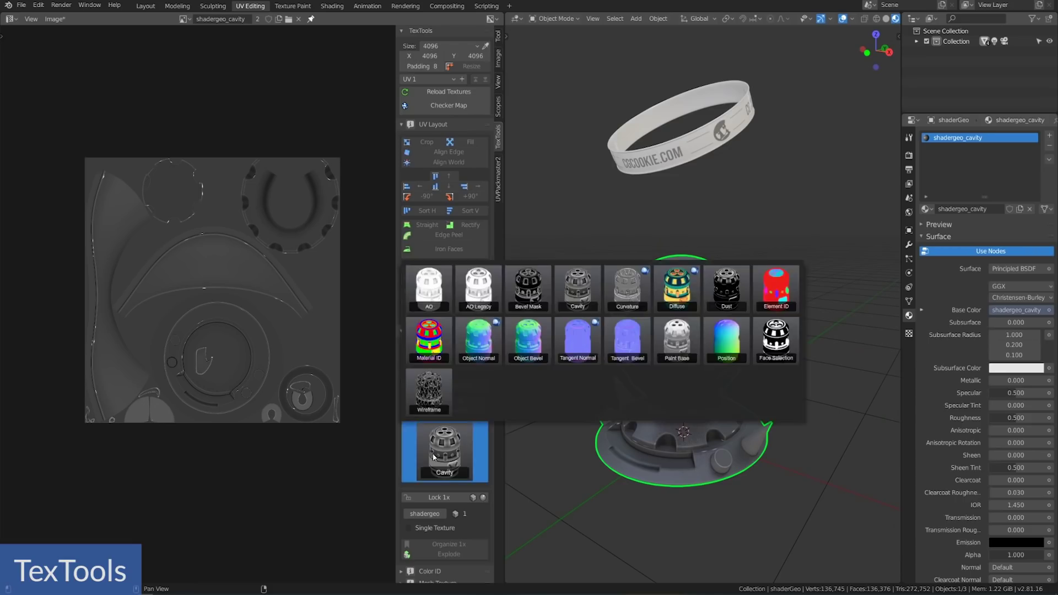
click(435, 453)
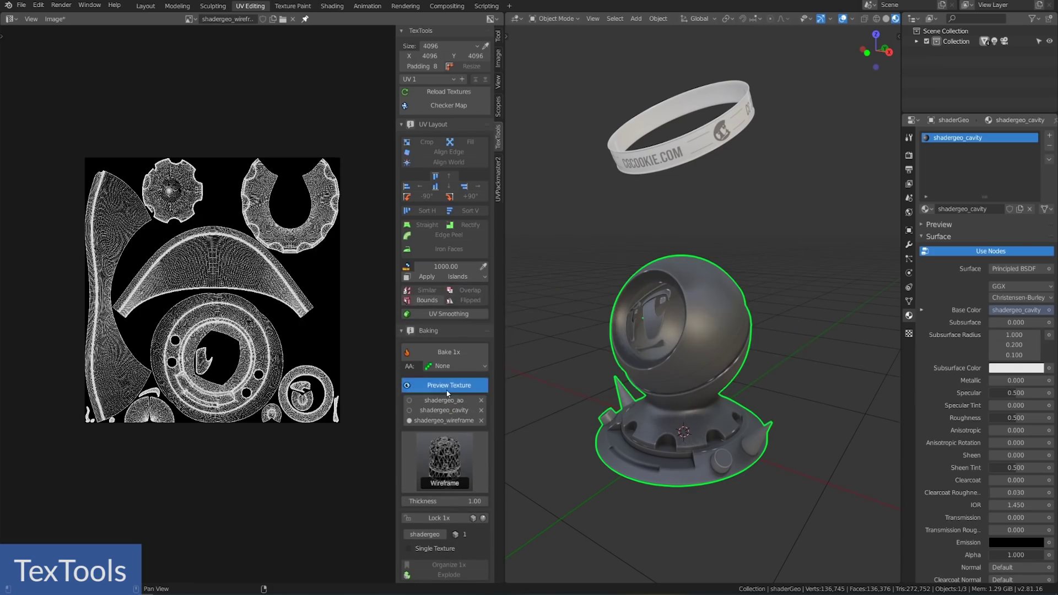
Preview the wireframe bake on the model and choose Tangent Bevel as the bake type.
click(448, 386)
click(444, 460)
click(582, 367)
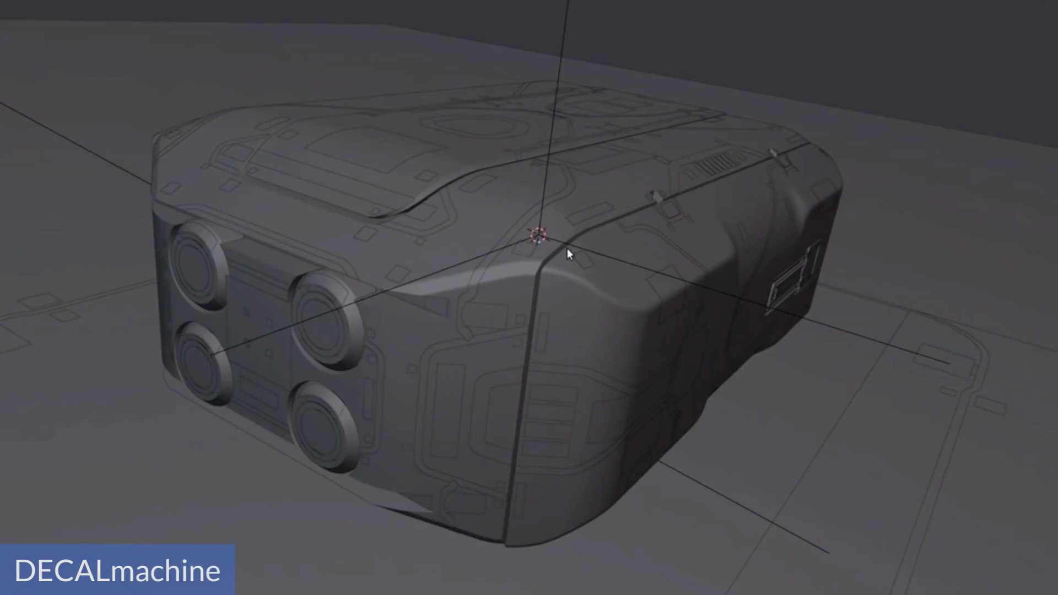
Bring up the DECALmachine pie menu to add a panel decal to the curved surface.
key(d)
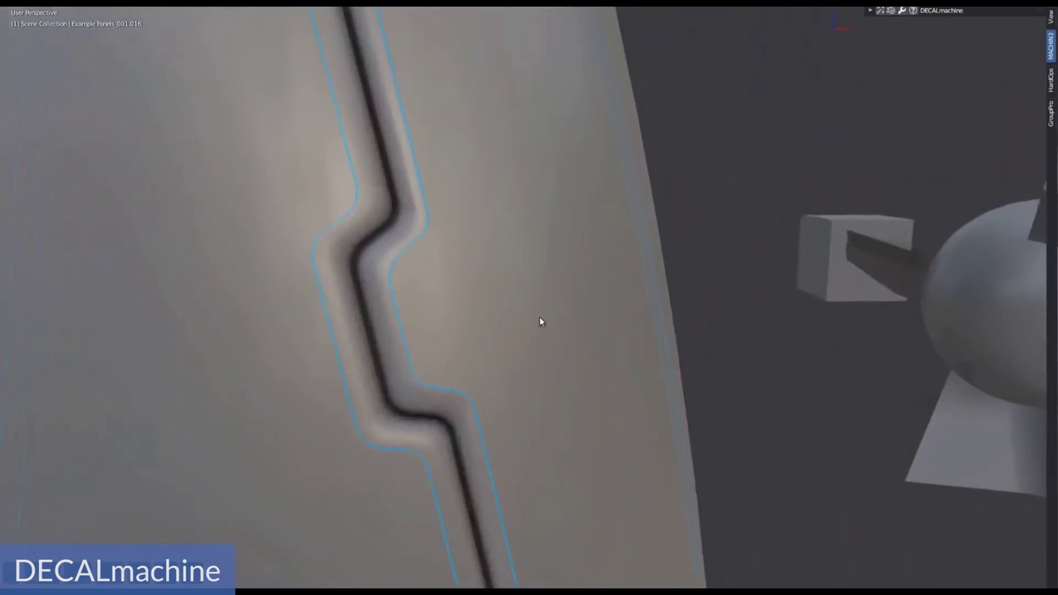
Orbit around the panel seam and open the DECALmachine decal library popup.
middle_drag(540, 318, 733, 259)
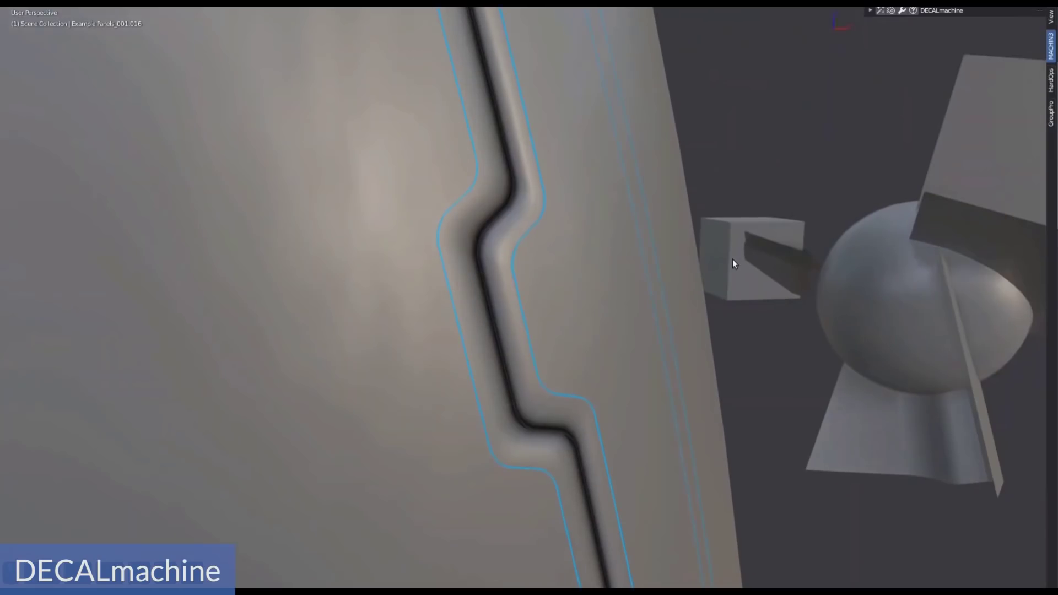
key(d)
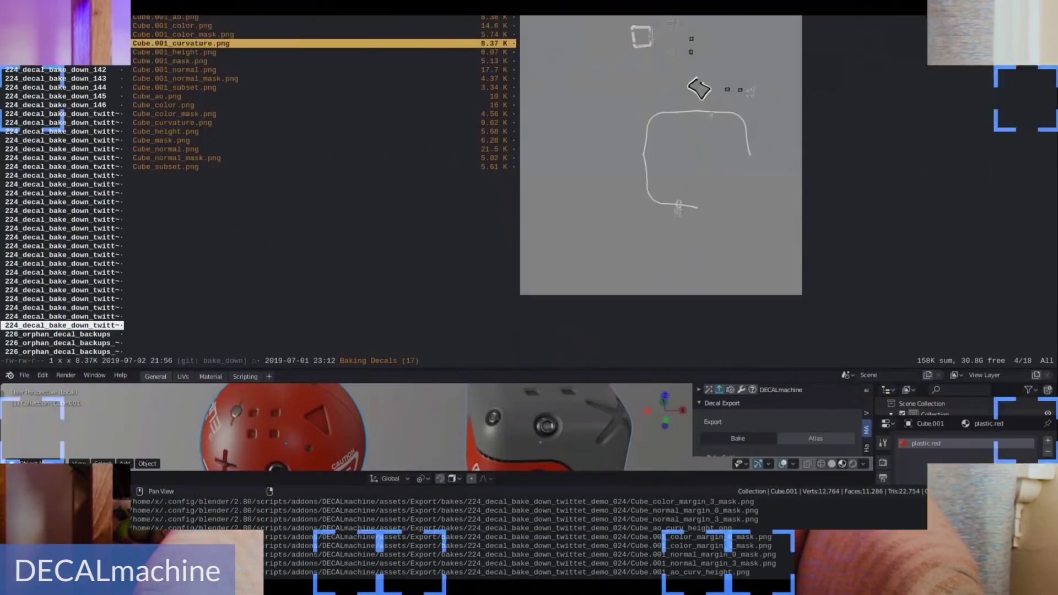
key(Down)
key(Down)
key(Down)
key(Down)
key(Down)
key(Down)
key(Down)
key(Down)
key(Down)
key(Down)
key(Down)
key(Down)
key(Down)
key(Down)
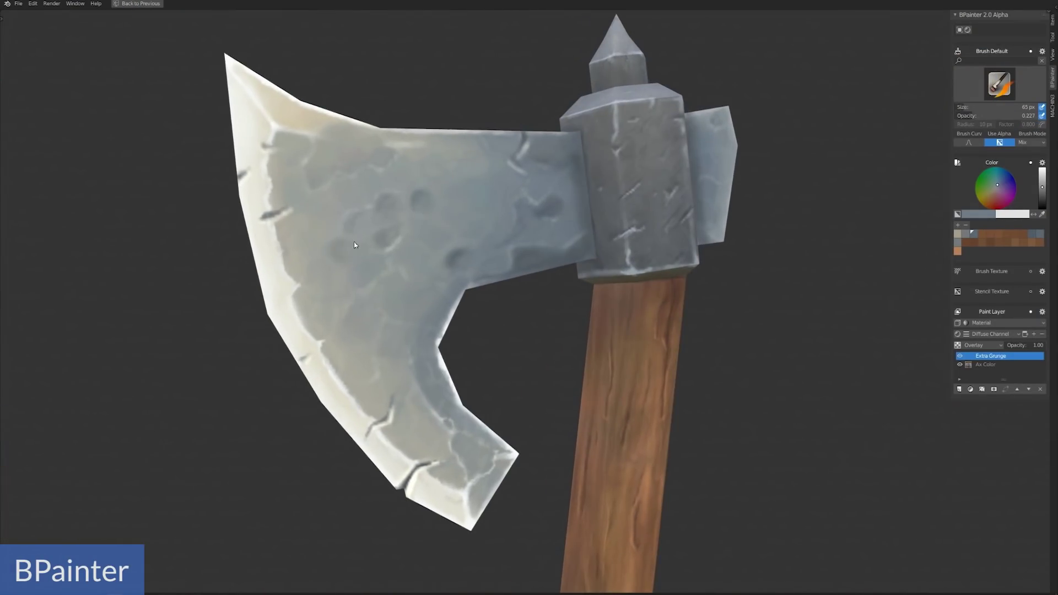
Paint crosshatch grunge on the lower blade using the Hair brush, Overlay blending and about 0.25 strength.
click(999, 84)
click(728, 201)
click(982, 345)
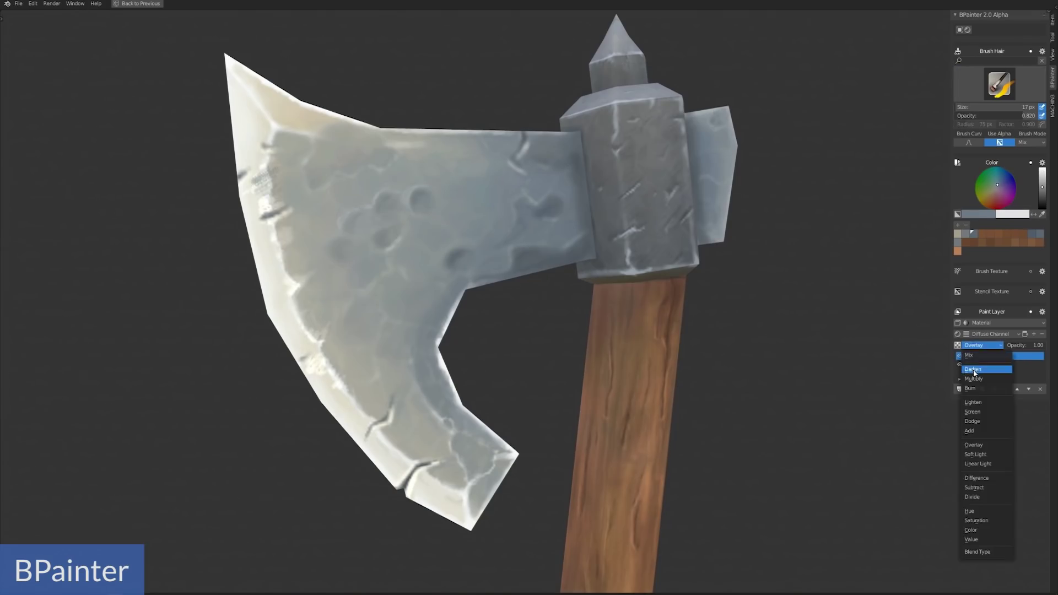
click(986, 380)
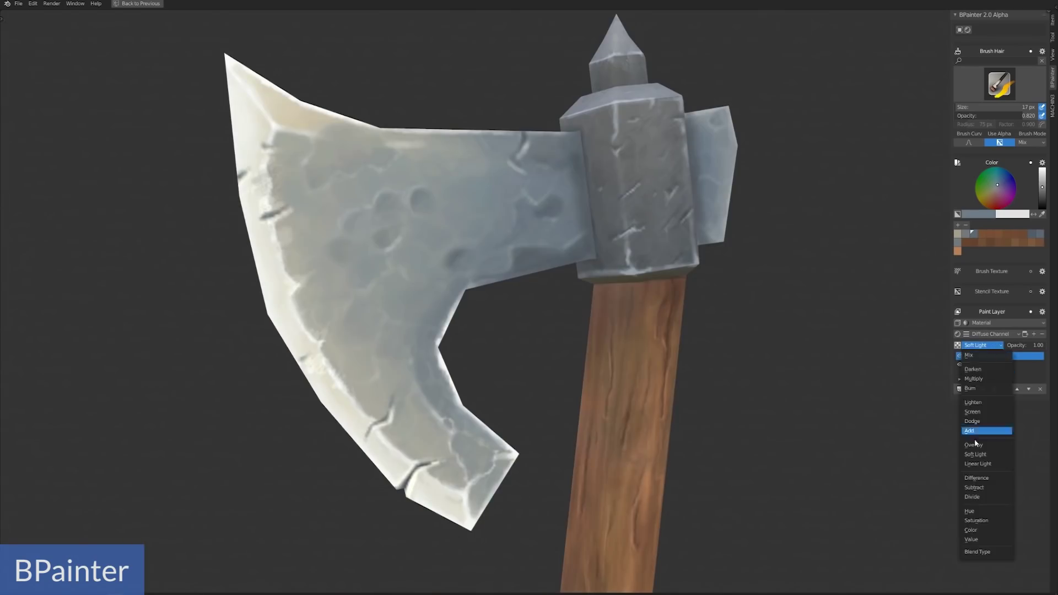
key(shift+f)
click(288, 230)
drag(289, 231, 287, 264)
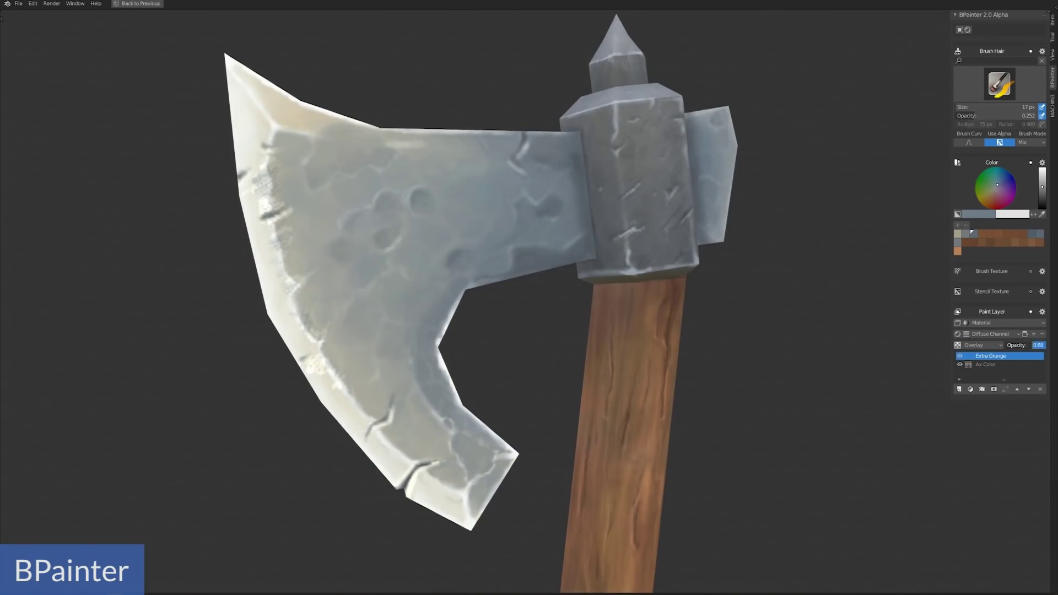
click(1029, 339)
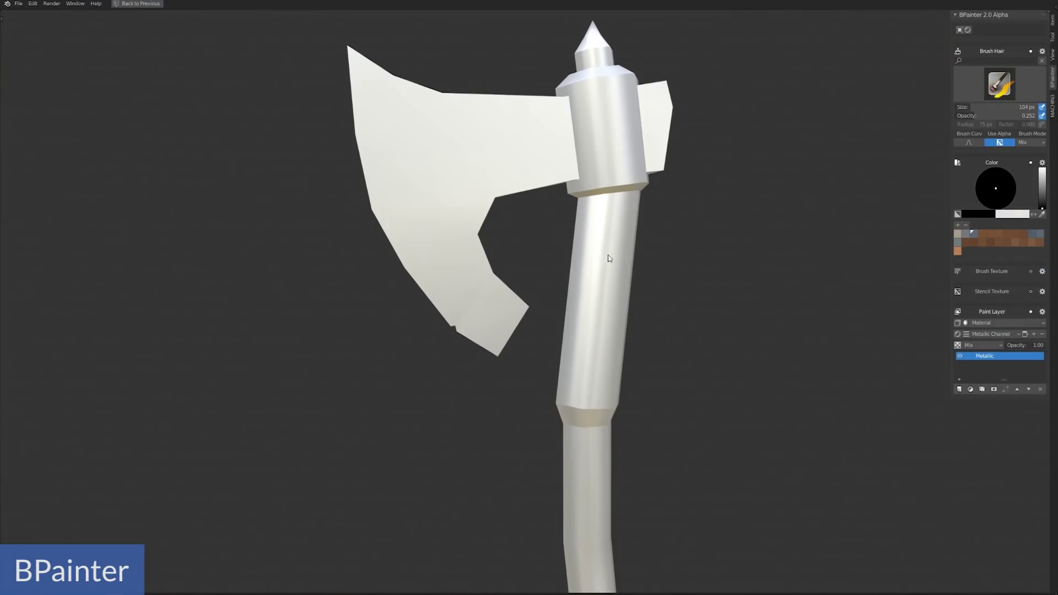
Paint bright streaks up the handle, then add a Roughness paint channel and switch to it.
drag(635, 290, 613, 168)
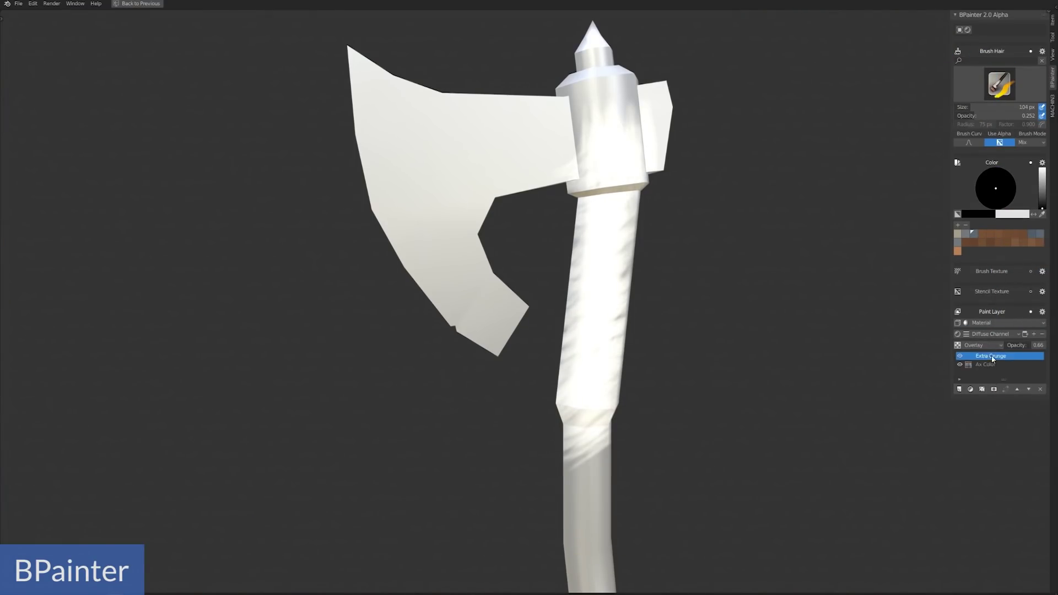
click(992, 334)
click(991, 336)
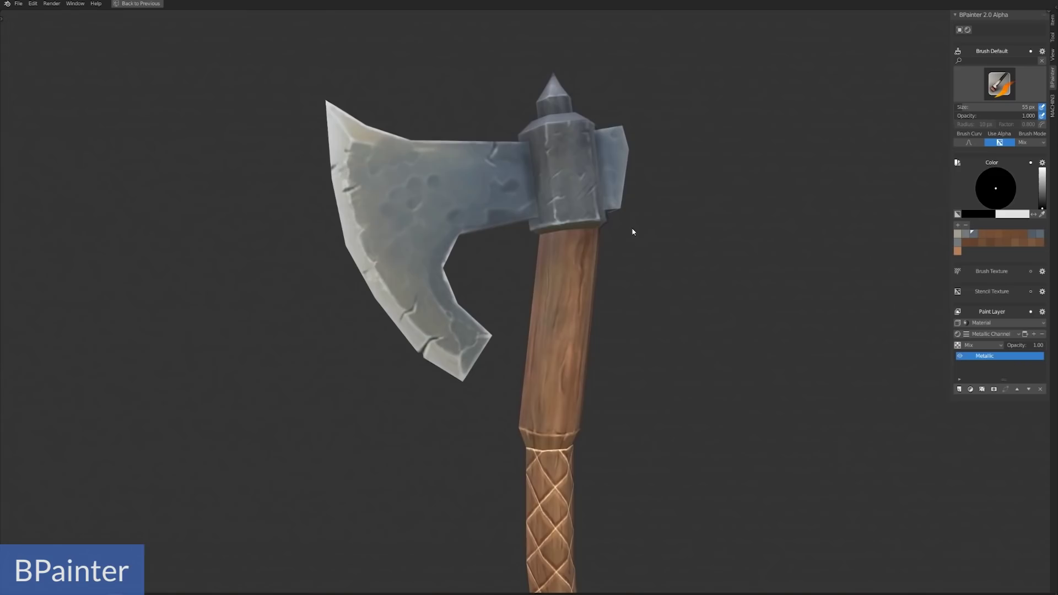
mouse_move(459, 306)
middle_down()
mouse_move(322, 69)
mouse_move(606, 221)
middle_up()
click(1034, 334)
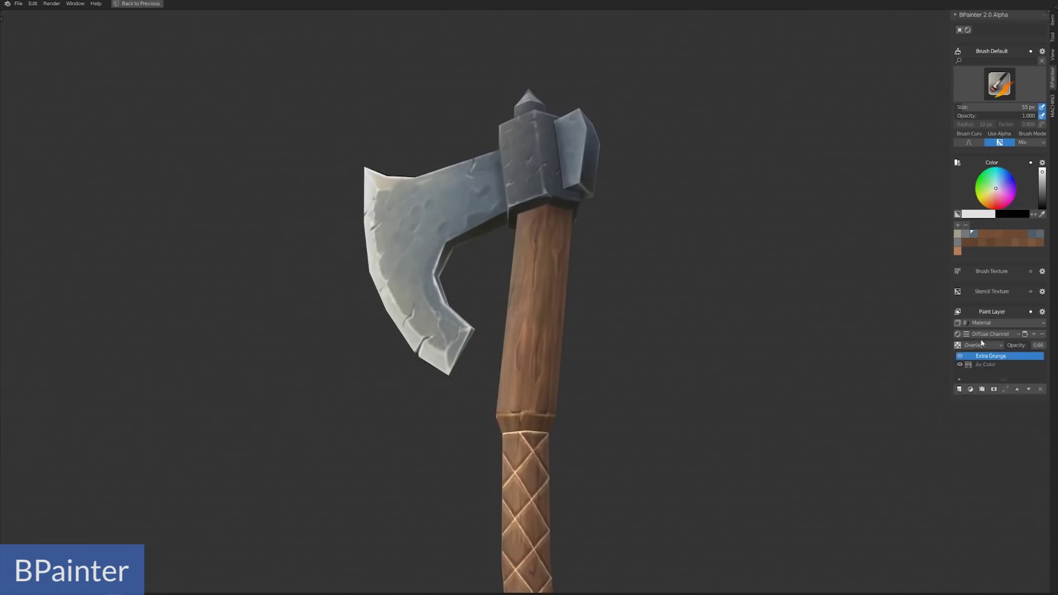
click(987, 335)
click(986, 386)
Orbit around the axe to inspect the blade's shine and reflections from several angles.
mouse_move(770, 326)
middle_down()
mouse_move(656, 307)
mouse_move(637, 339)
middle_up()
scroll(573, 411, down, 3)
middle_drag(573, 411, 667, 321)
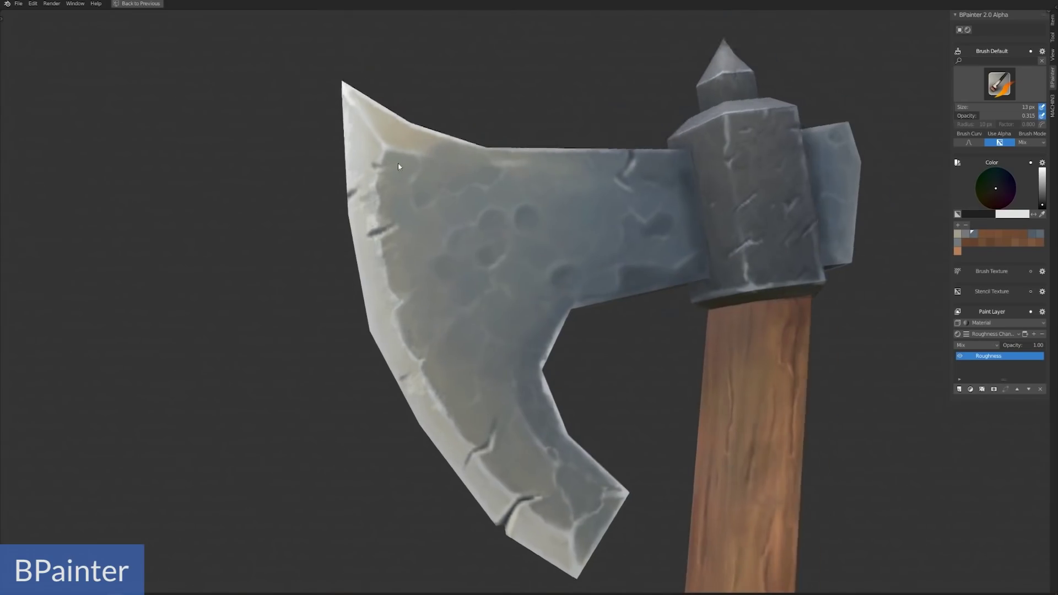
middle_drag(399, 167, 428, 162)
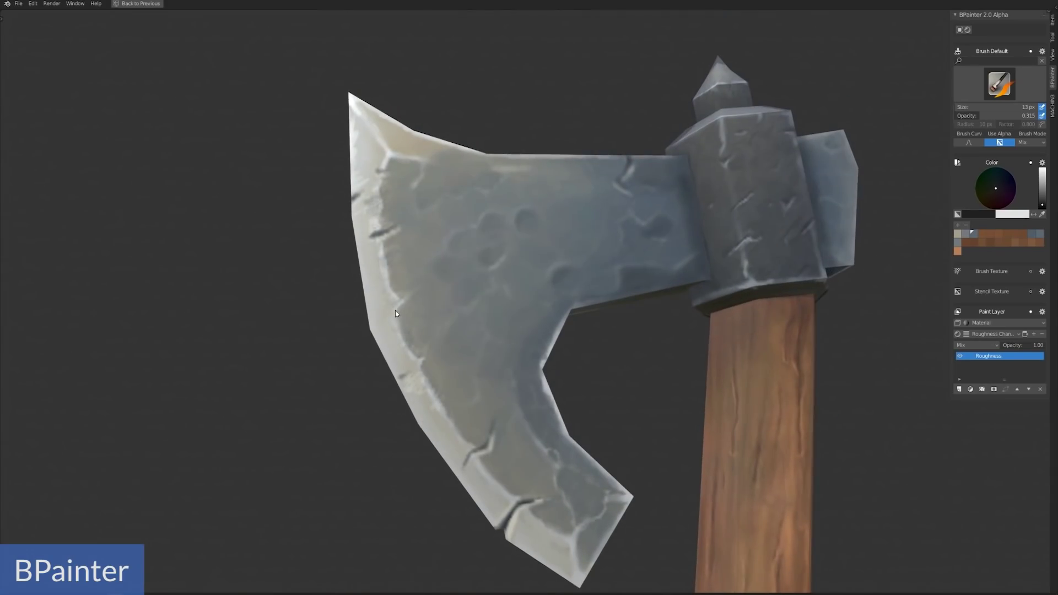
middle_drag(475, 312, 524, 155)
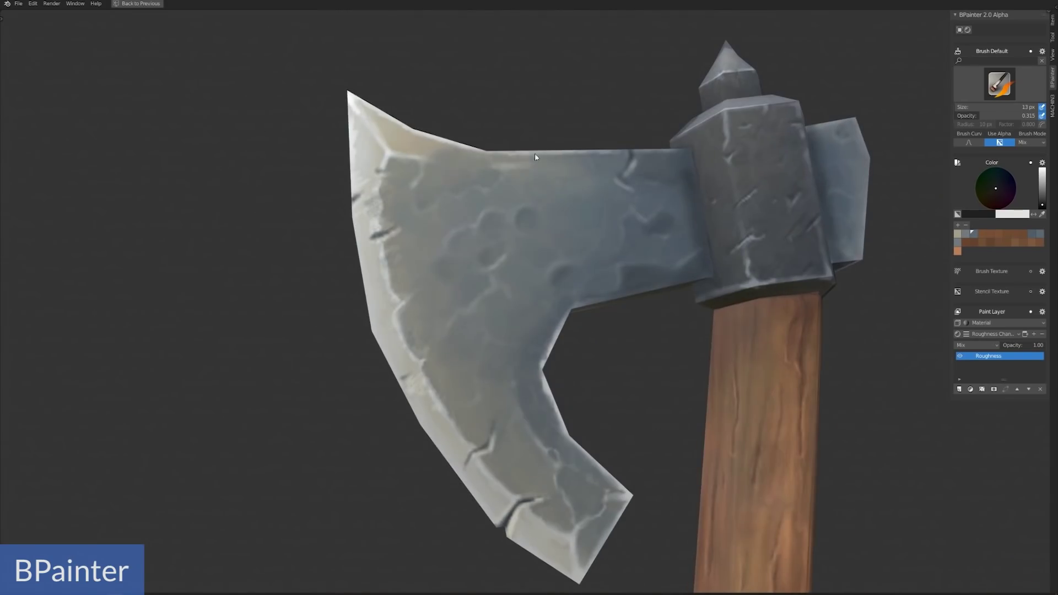
middle_drag(451, 197, 528, 187)
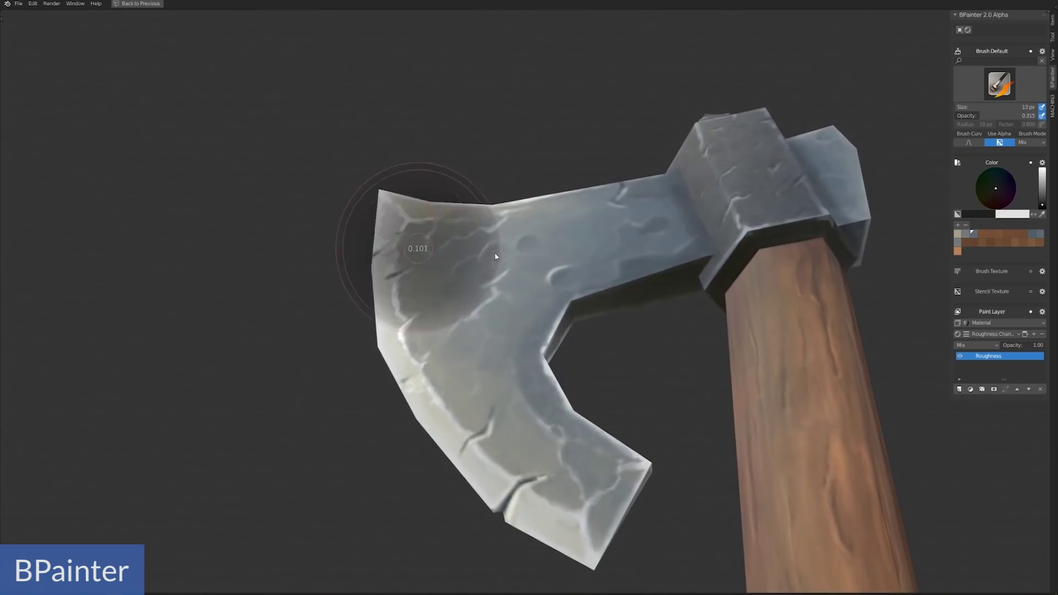
mouse_move(354, 236)
middle_down()
mouse_move(528, 266)
mouse_move(408, 252)
mouse_move(531, 424)
middle_up()
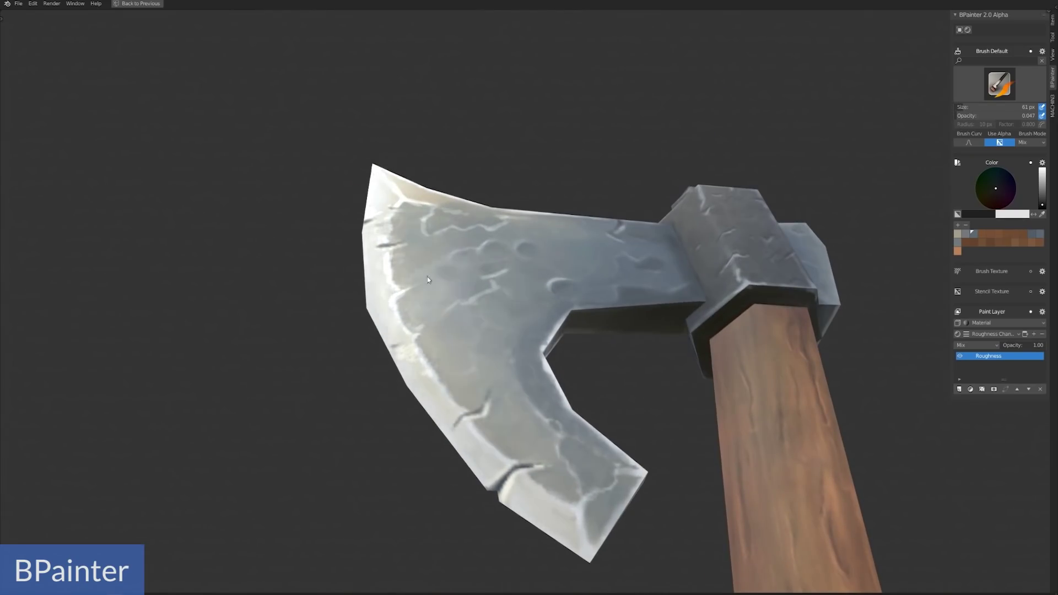
middle_drag(428, 276, 448, 357)
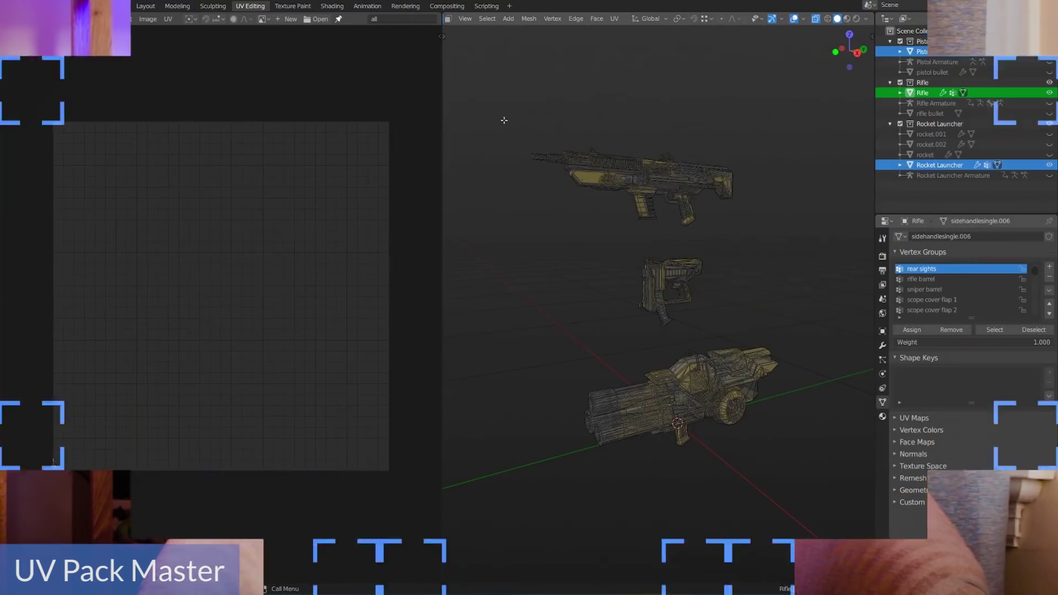
Box-select the rifle and pistol to display their overlapping UVs, then clear the selection.
drag(491, 72, 785, 243)
shift+drag(598, 238, 517, 525)
click(773, 304)
Pack the pistol's UV islands with UVPackmaster2 at a 12-pixel margin via Advanced Options.
drag(594, 234, 732, 339)
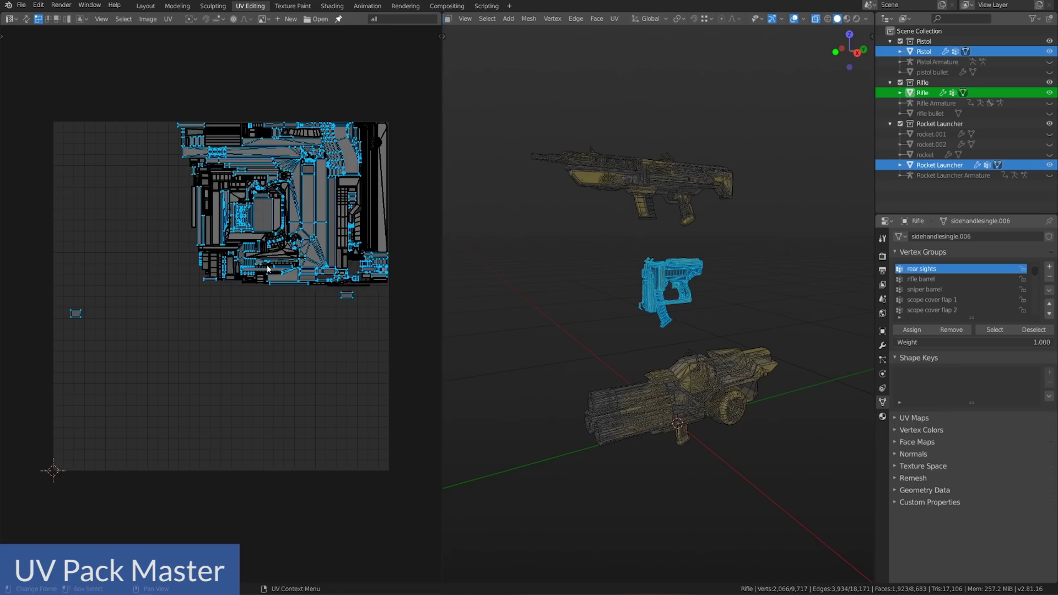
key(n)
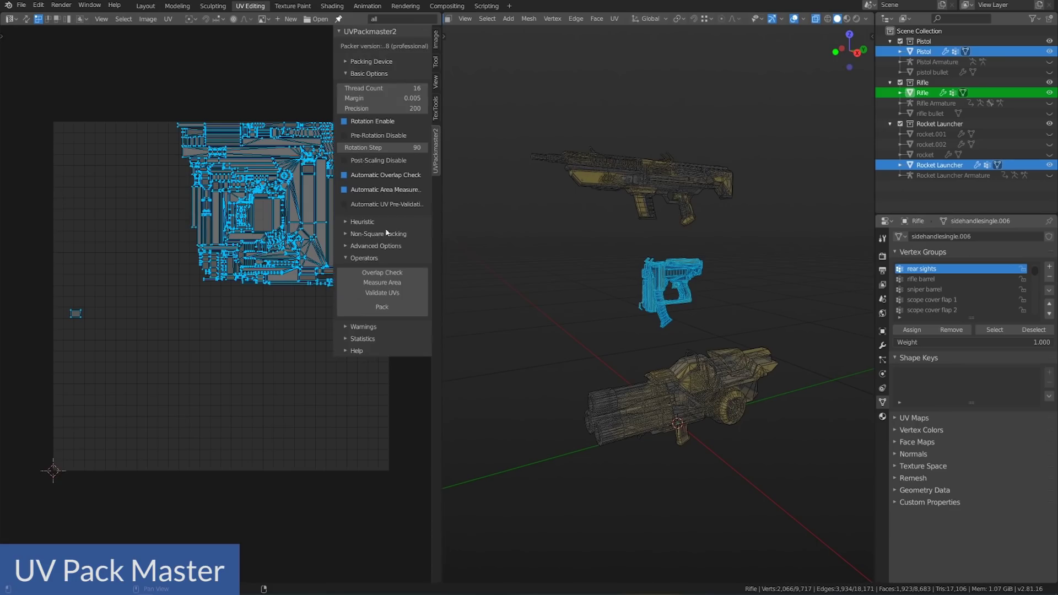
click(380, 246)
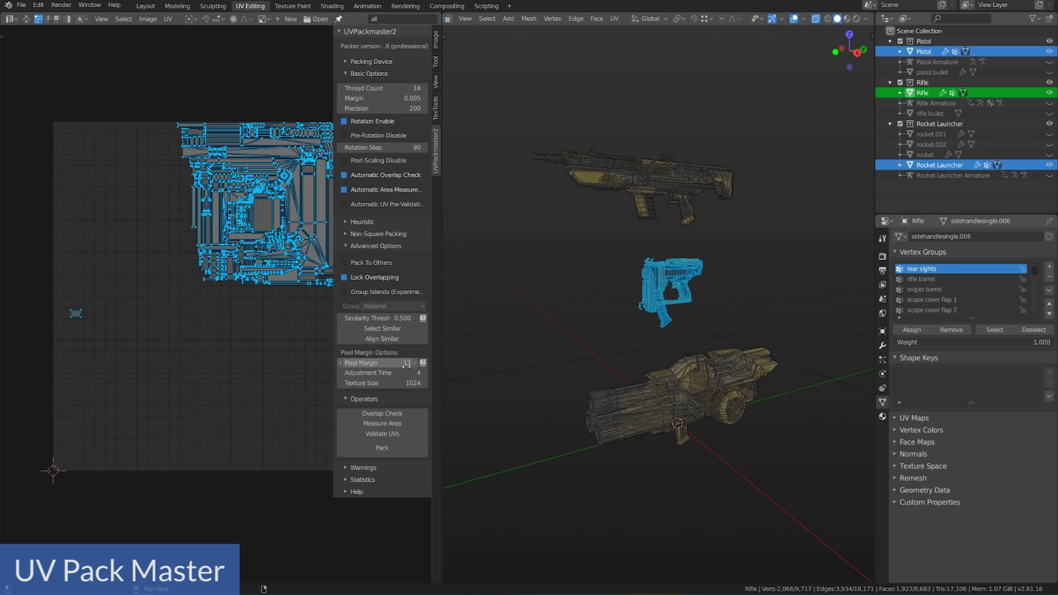
click(386, 448)
scroll(225, 307, down, 1)
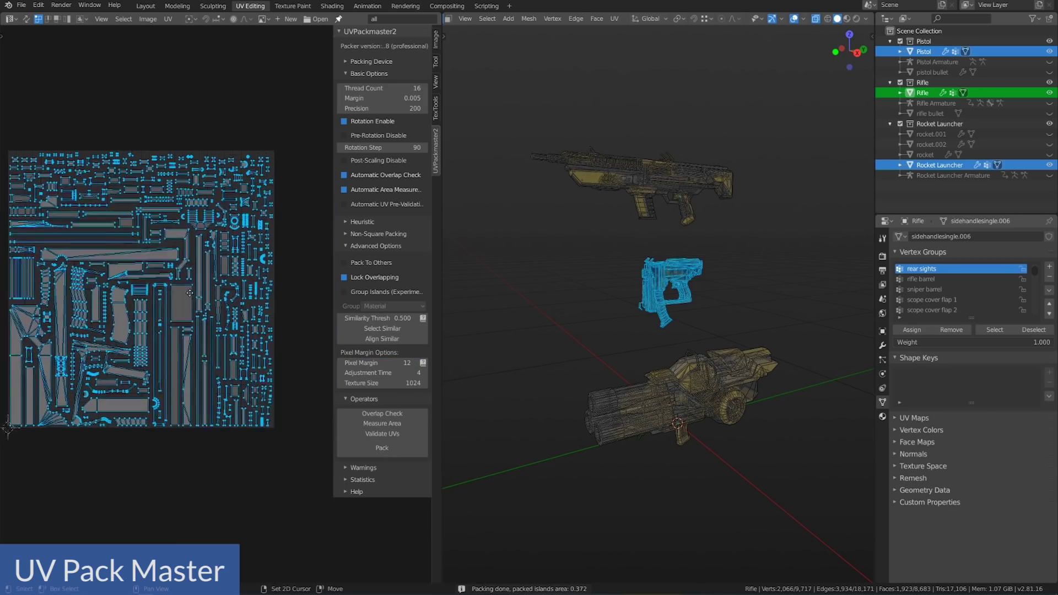
Repack the pistol's UVs at a 6-pixel margin, try Lock Overlapping off, then undo it.
click(379, 446)
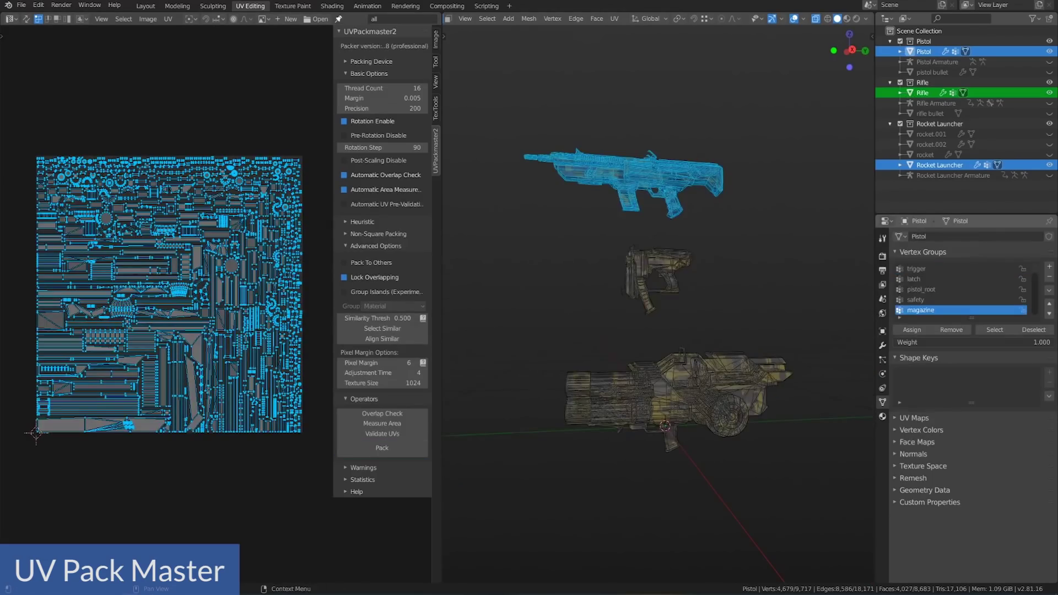
click(362, 276)
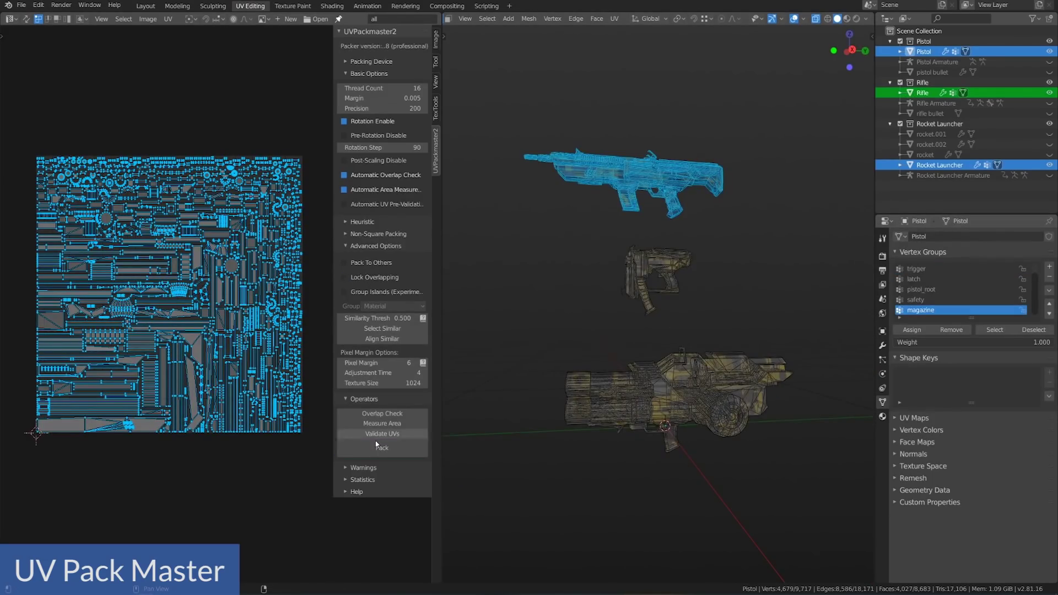
click(375, 446)
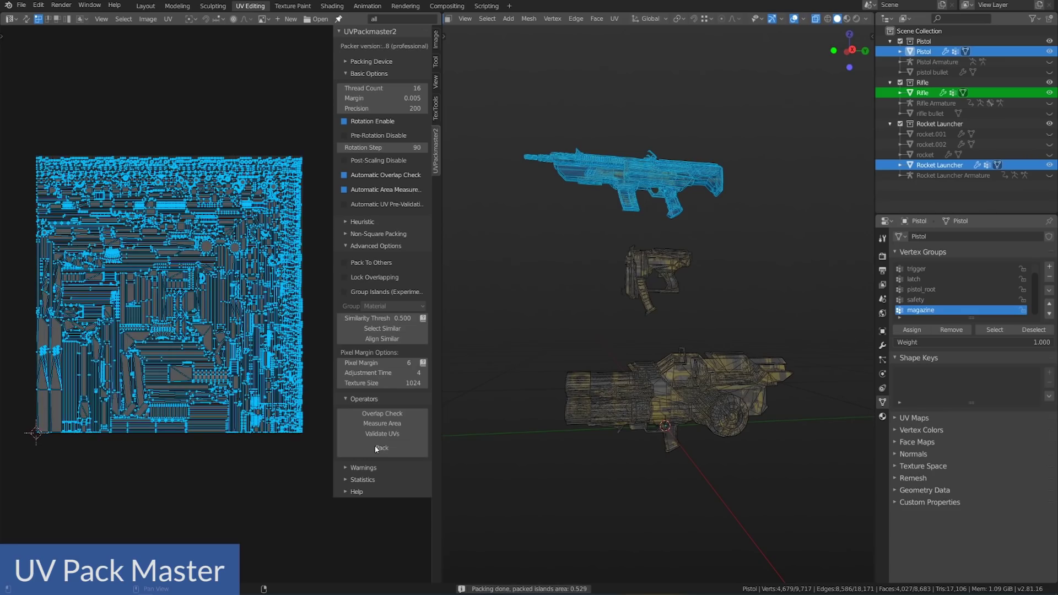
key(ctrl+z)
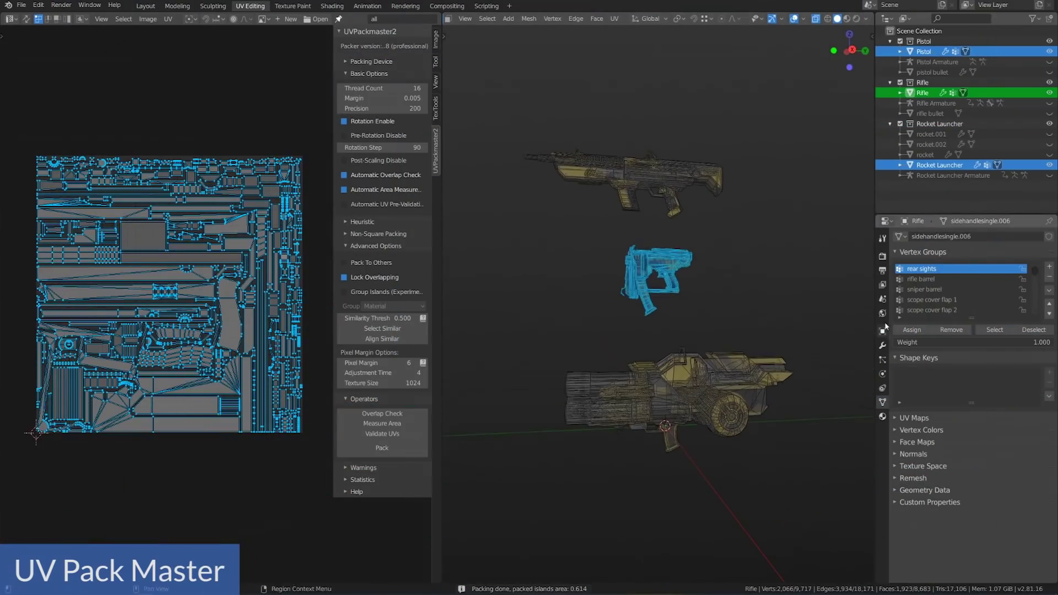
Select the rocket launcher and pack all its UV islands, then select the rifle.
click(612, 386)
shift+click(717, 377)
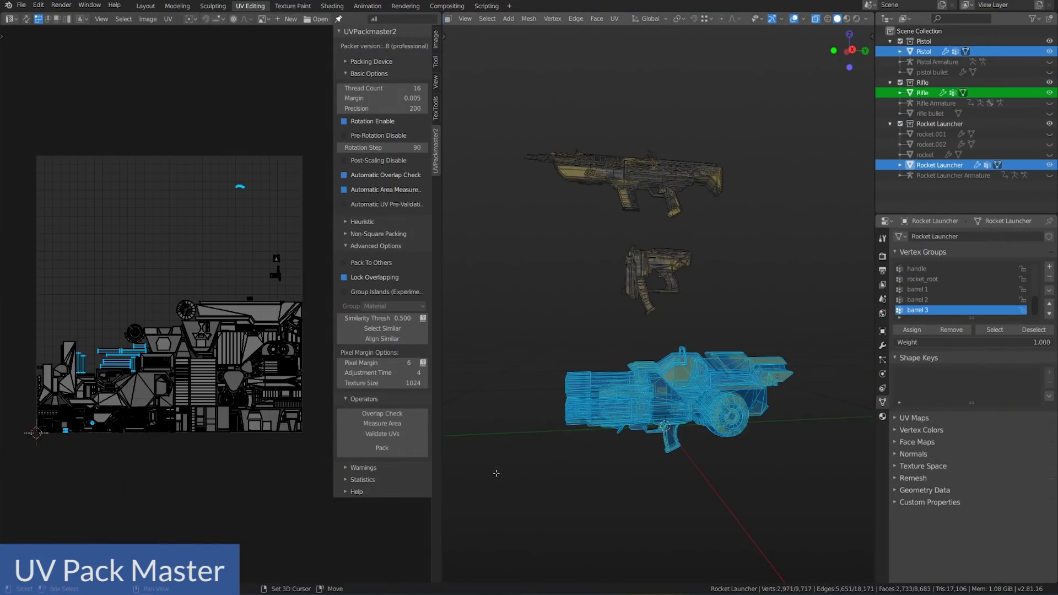
key(a)
click(380, 448)
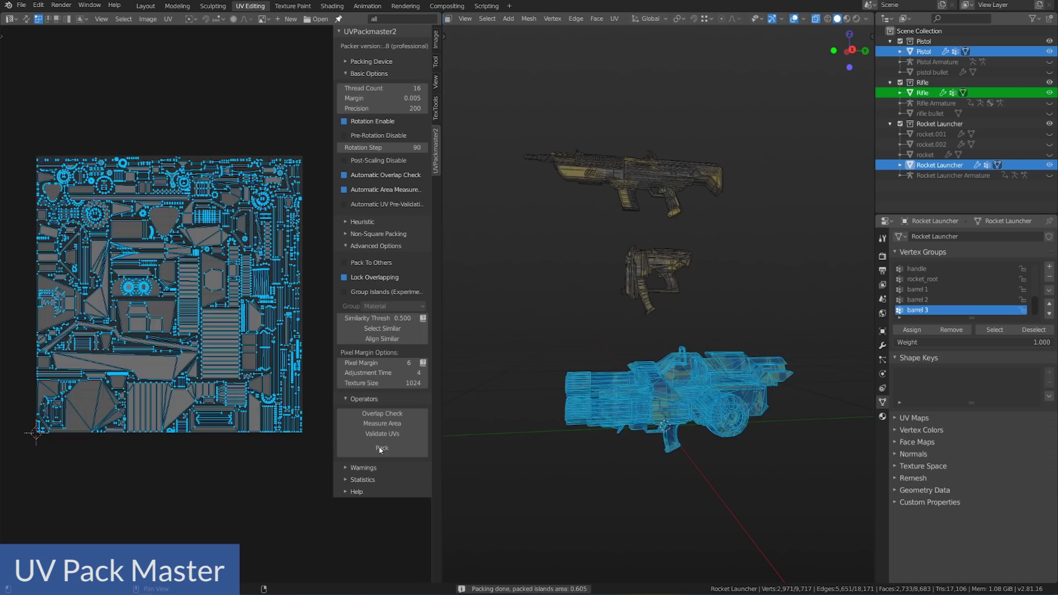
click(596, 263)
drag(485, 91, 832, 230)
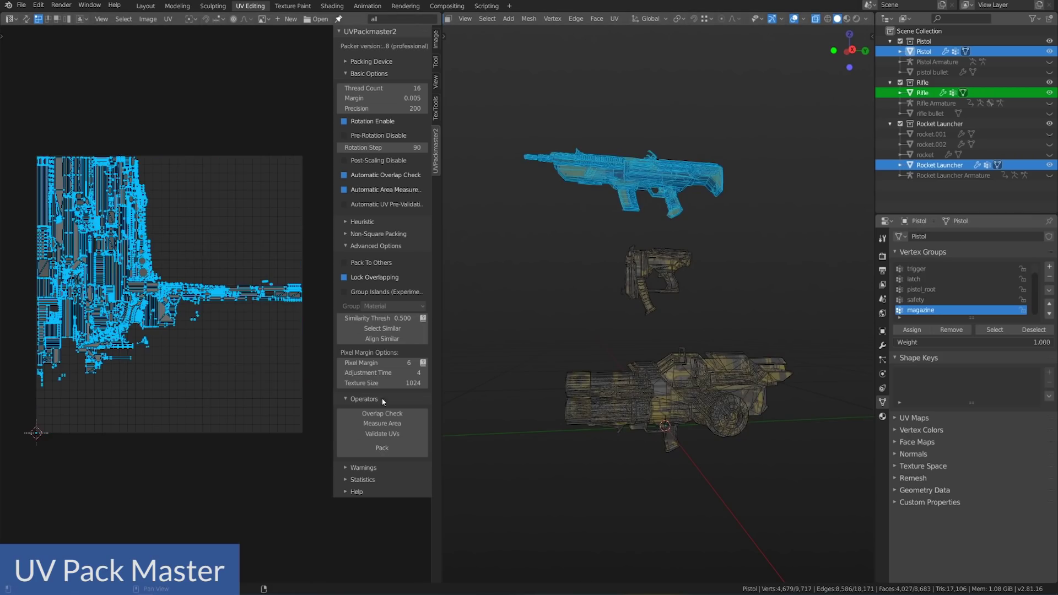